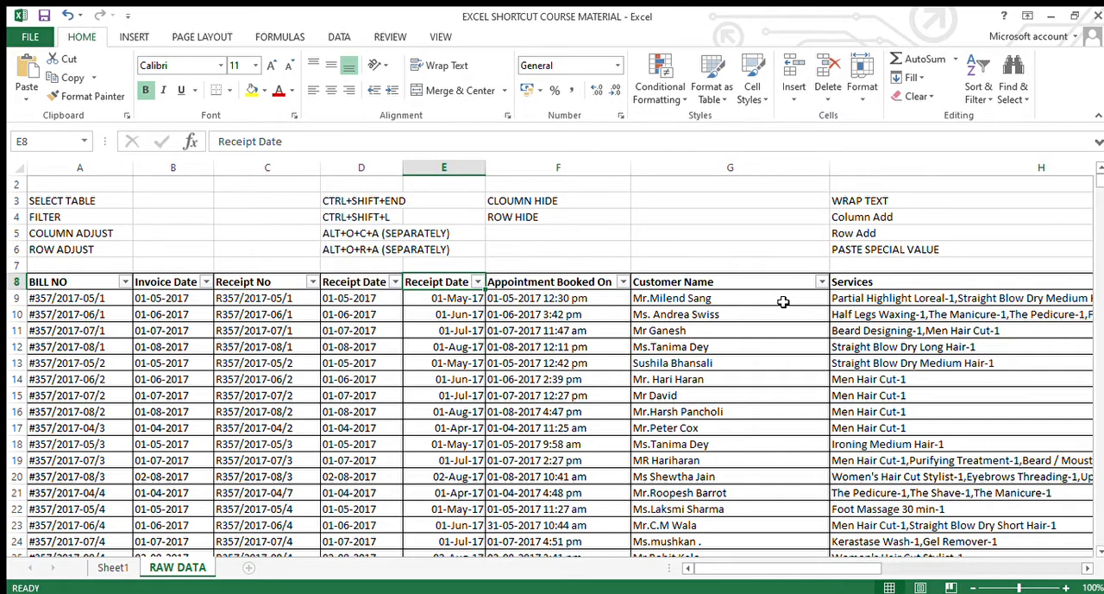
Remove the filter from the table's header row, starting from the BILL NO header
key(Left)
key(Left)
key(Left)
key(Left)
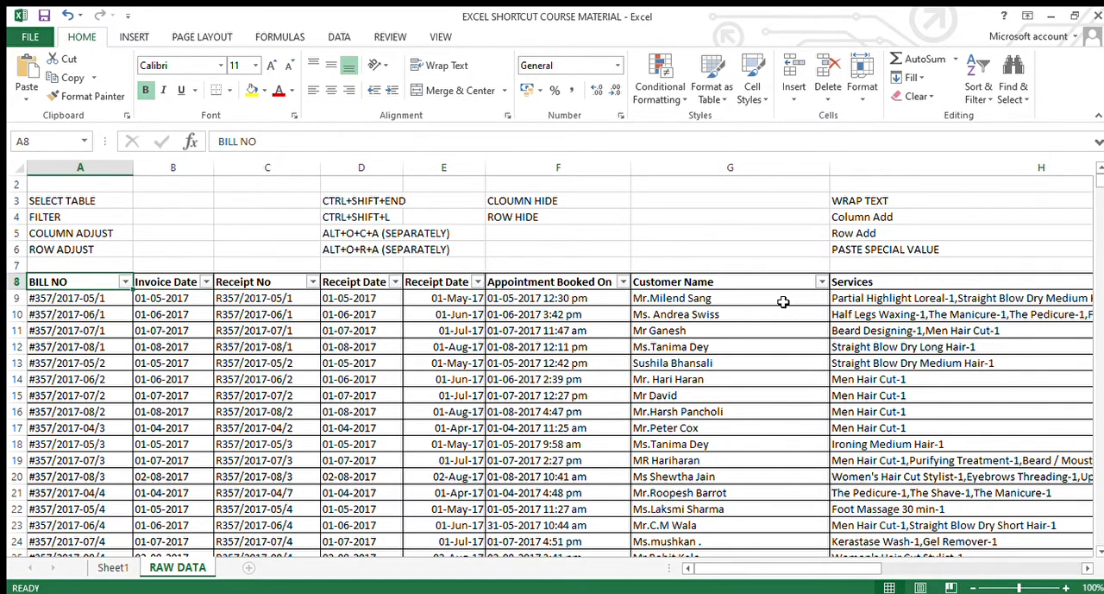
key(Right)
key(Right)
key(Right)
key(Left)
key(Left)
key(Left)
key(ctrl+shift+l)
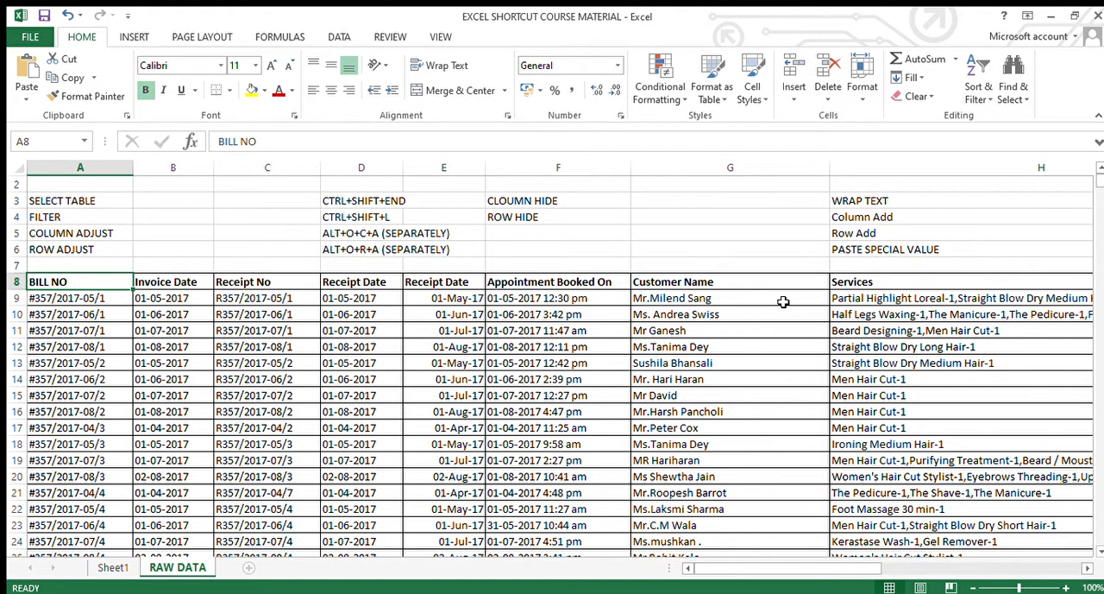
Select from the BILL NO header to the last used cell, apply a filter to the header row, and return to BILL NO
key(ctrl+shift+End)
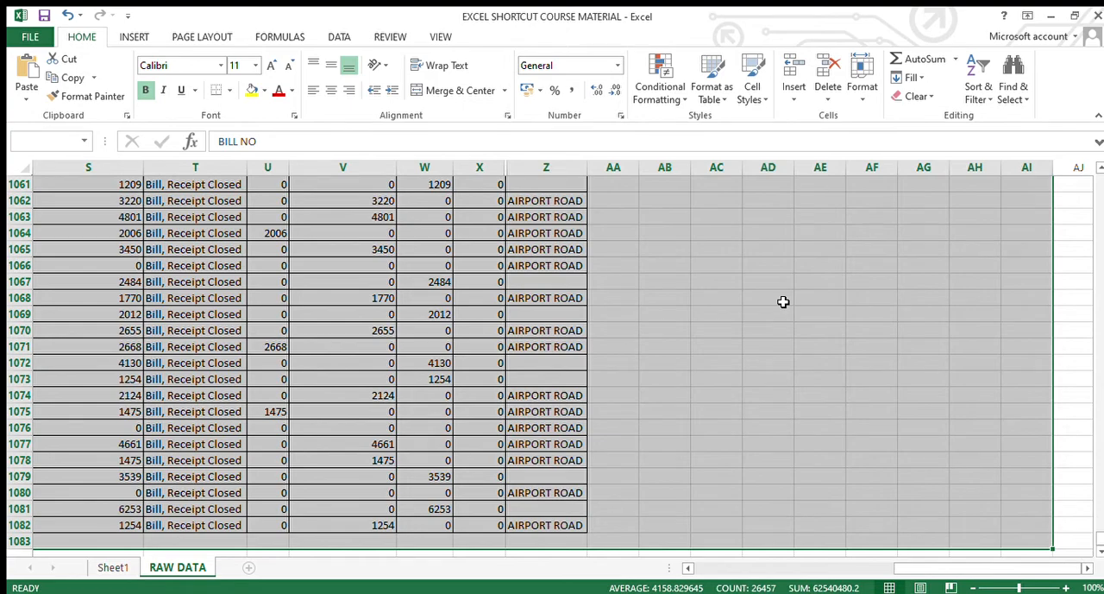
key(ctrl+BackSpace)
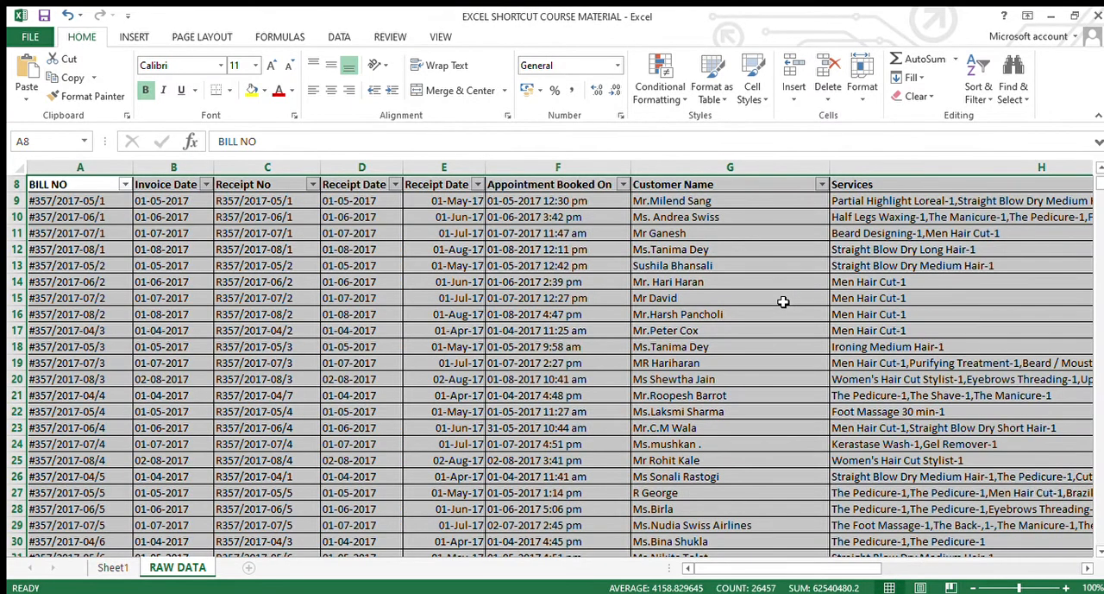
key(Up)
key(Up)
key(Down)
key(Down)
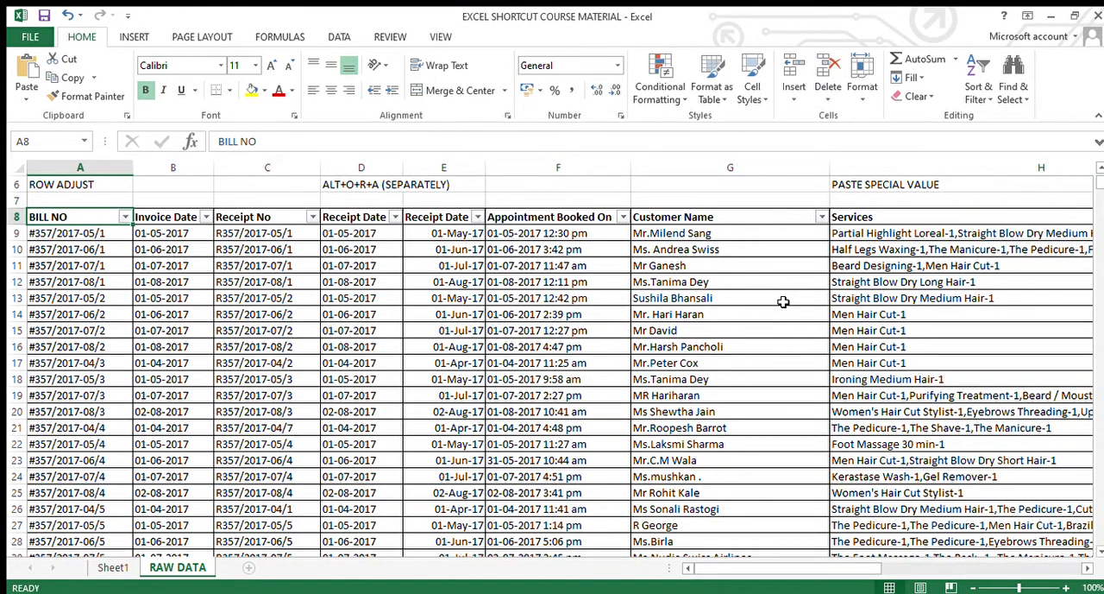
Select the whole table from the BILL NO header to its last column and row, and autofit the column widths
key(ctrl+shift+Right)
key(ctrl+shift+Down)
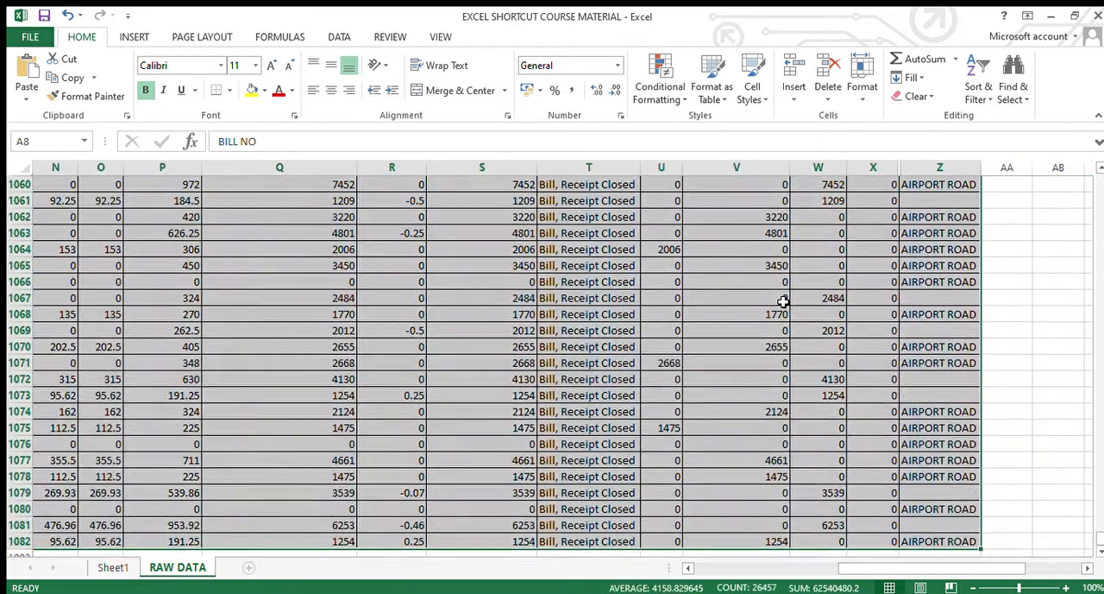
key(alt)
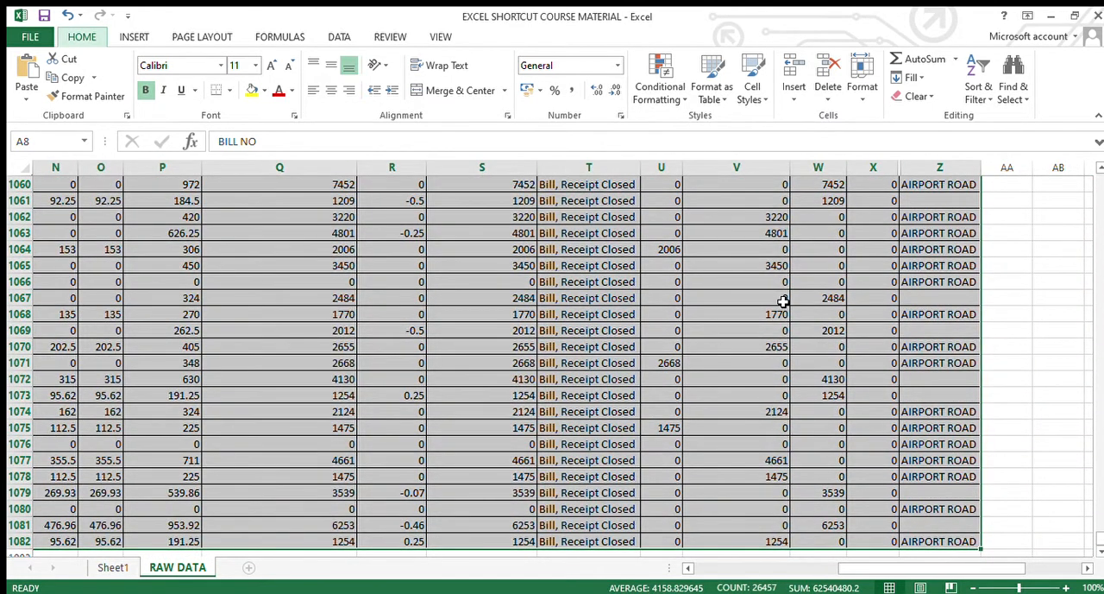
key(o)
key(c)
key(a)
Autofit the row heights of the selected table and clear the selection
key(alt)
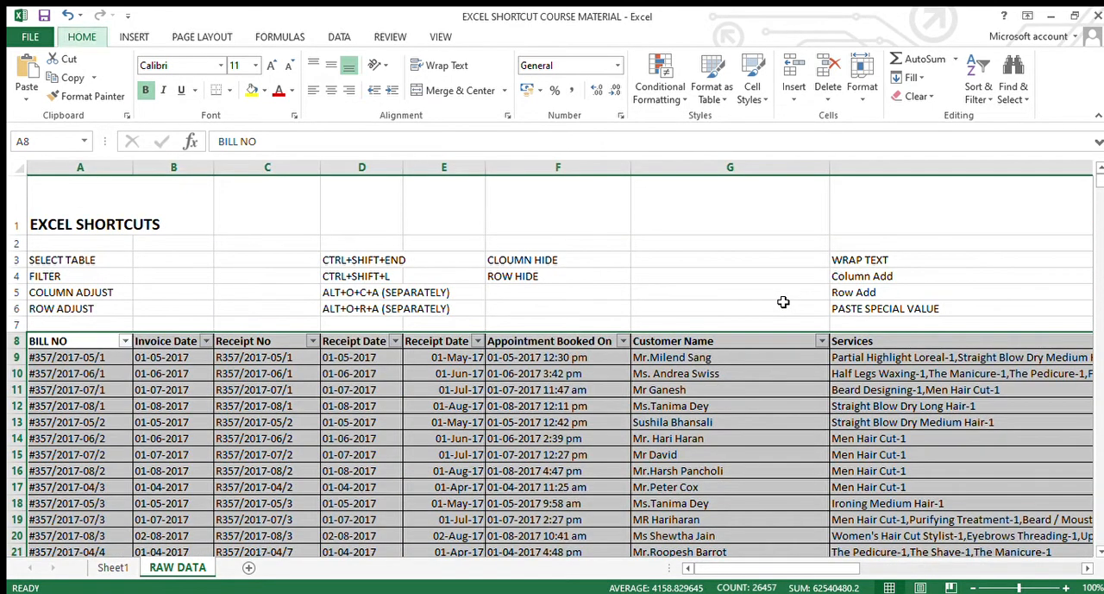
key(o)
key(r)
key(a)
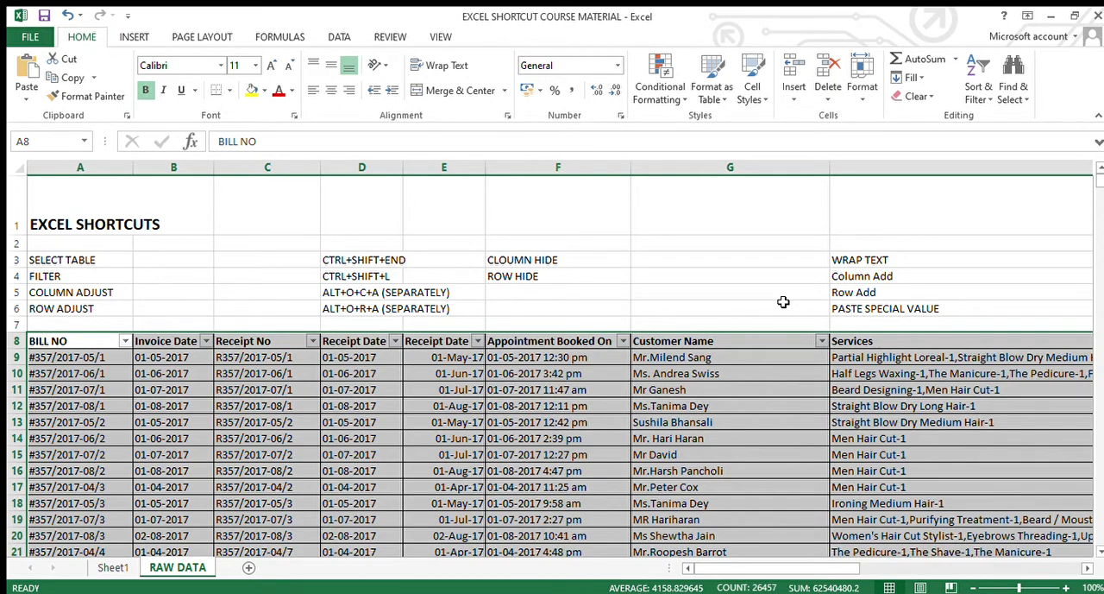
key(shift+BackSpace)
Enter the title "Monthwise revenue summary" in cell E1
key(Right)
key(Right)
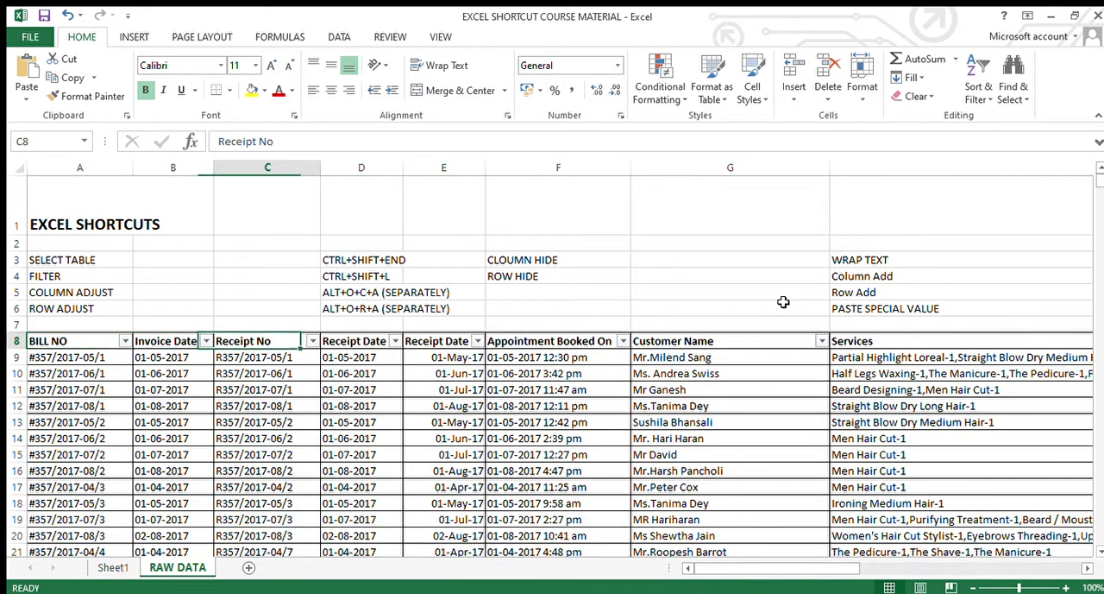
key(Right)
key(Right)
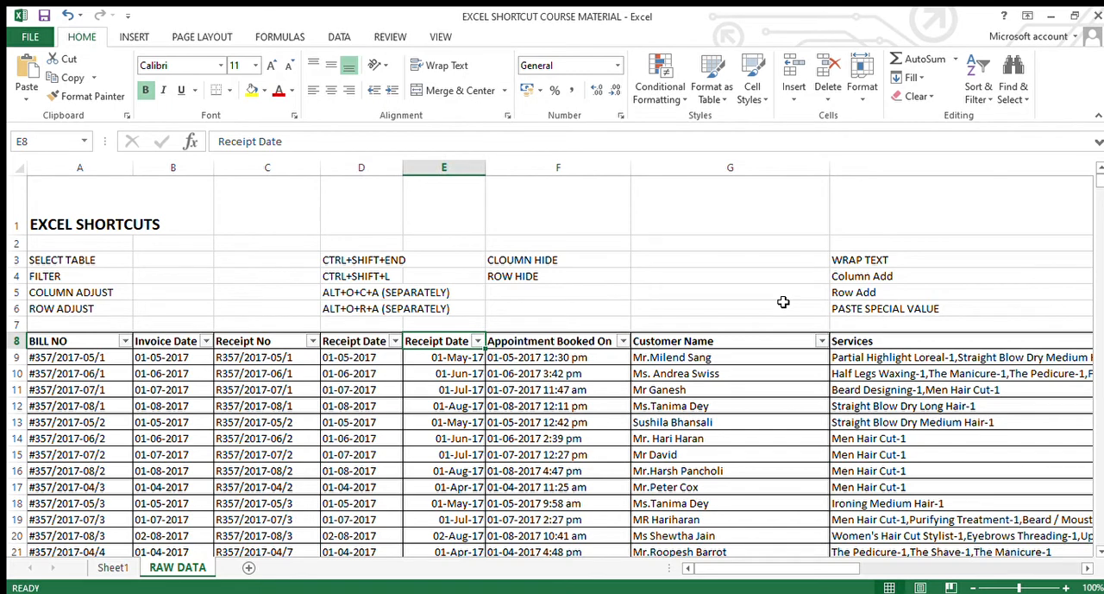
key(Up)
key(Up)
key(Up)
key(Up)
key(Up)
key(Up)
key(Up)
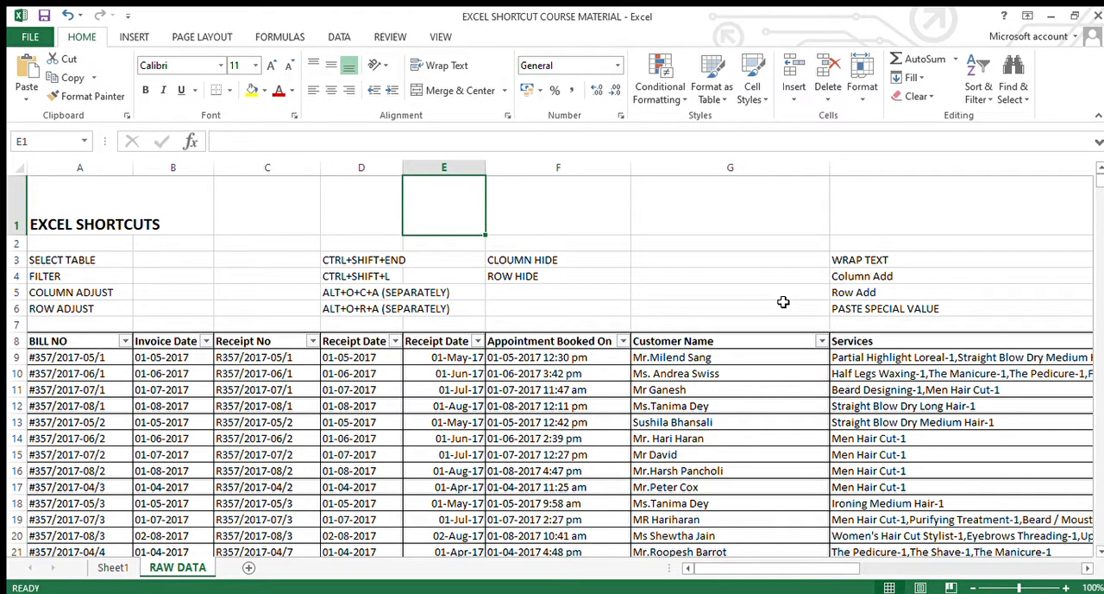
text(mONTHWISE revenue su)
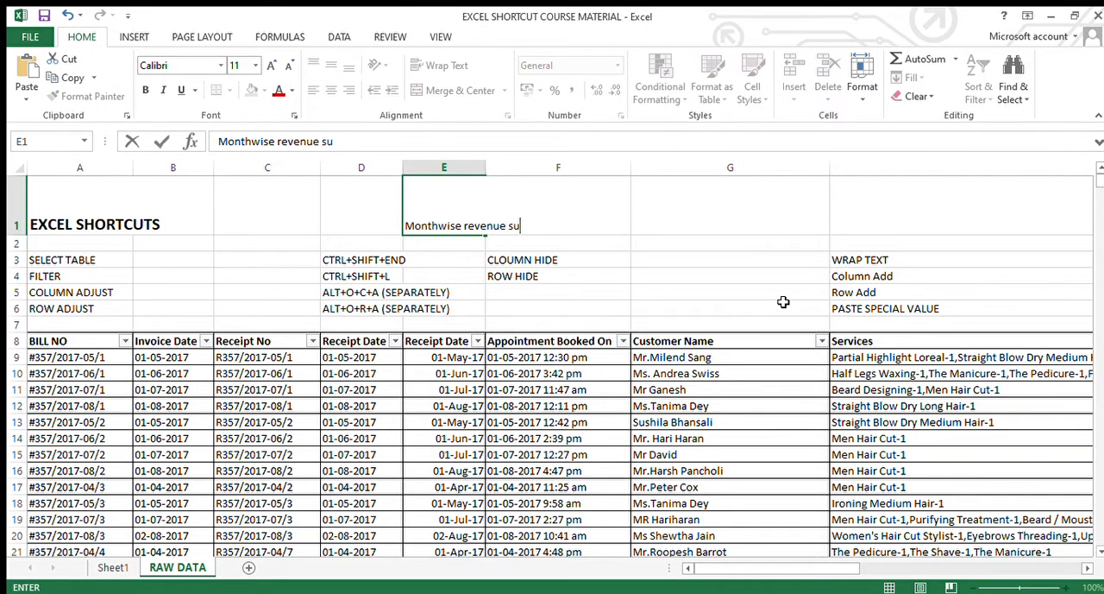
text(mmary)
key(Return)
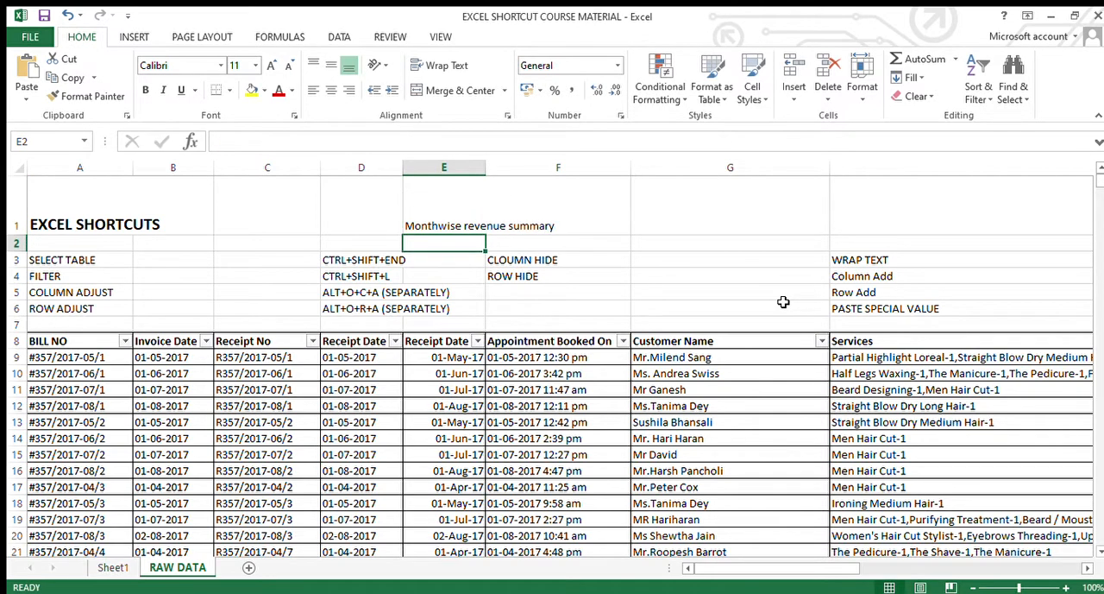
Look through the Invoice Date column down to the last record and back to its header
key(Down)
key(Down)
key(Down)
key(Down)
key(Down)
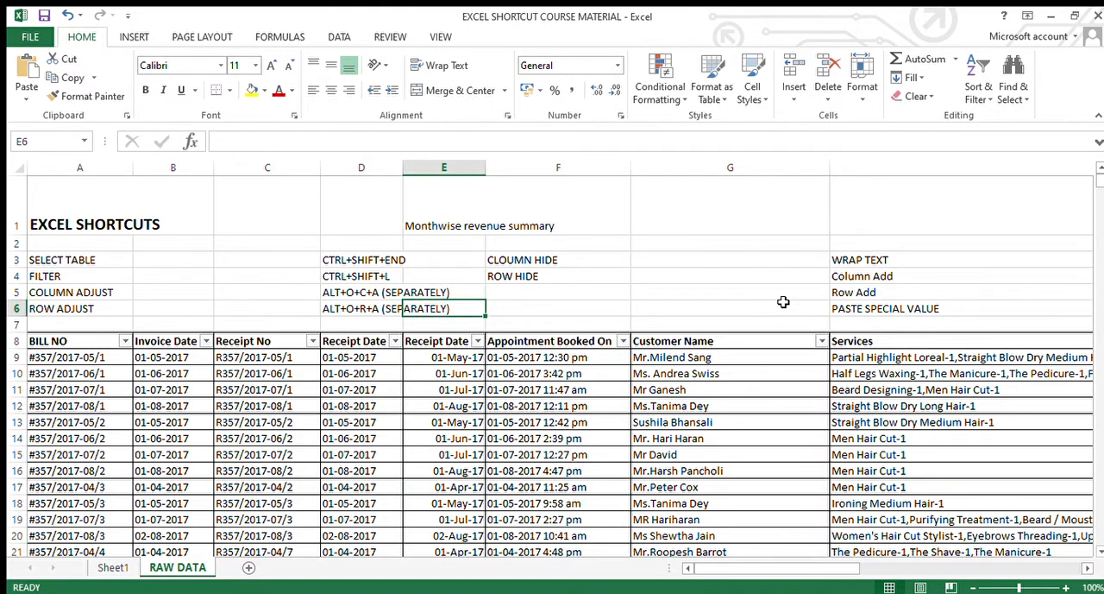
key(Left)
key(Left)
key(Left)
key(Left)
key(Down)
key(Right)
key(Down)
key(Down)
key(Down)
key(Down)
key(Down)
key(Down)
key(Down)
key(Down)
key(Down)
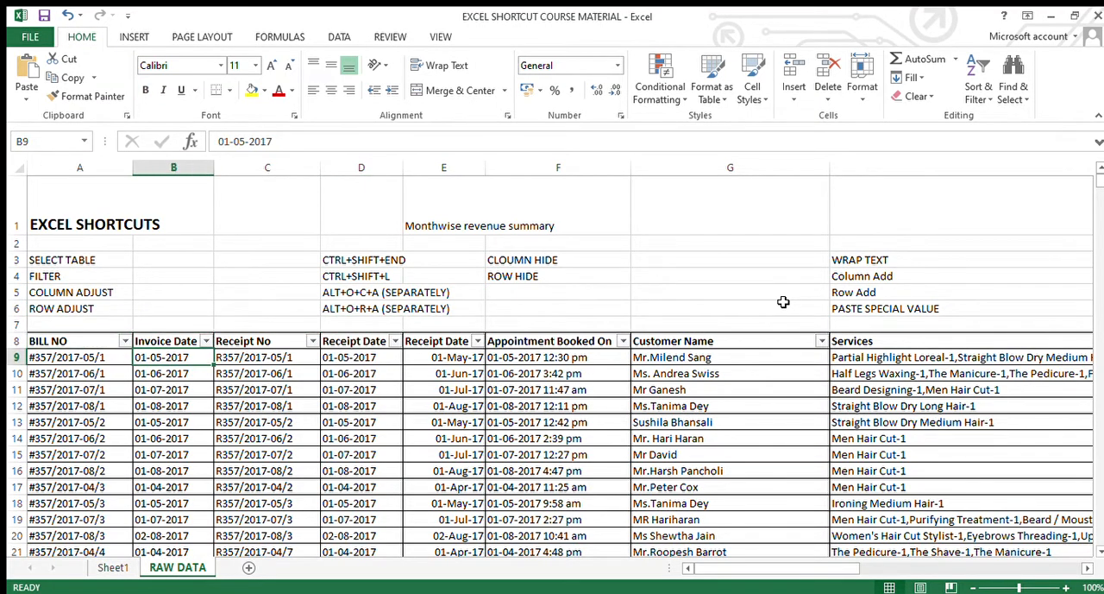
key(Down)
key(Down)
key(Down)
key(Down)
key(Down)
key(Down)
key(Down)
key(Down)
key(Down)
key(Down)
key(Down)
key(Down)
key(Down)
key(Down)
key(Down)
key(Down)
key(Down)
key(Down)
key(Down)
key(Down)
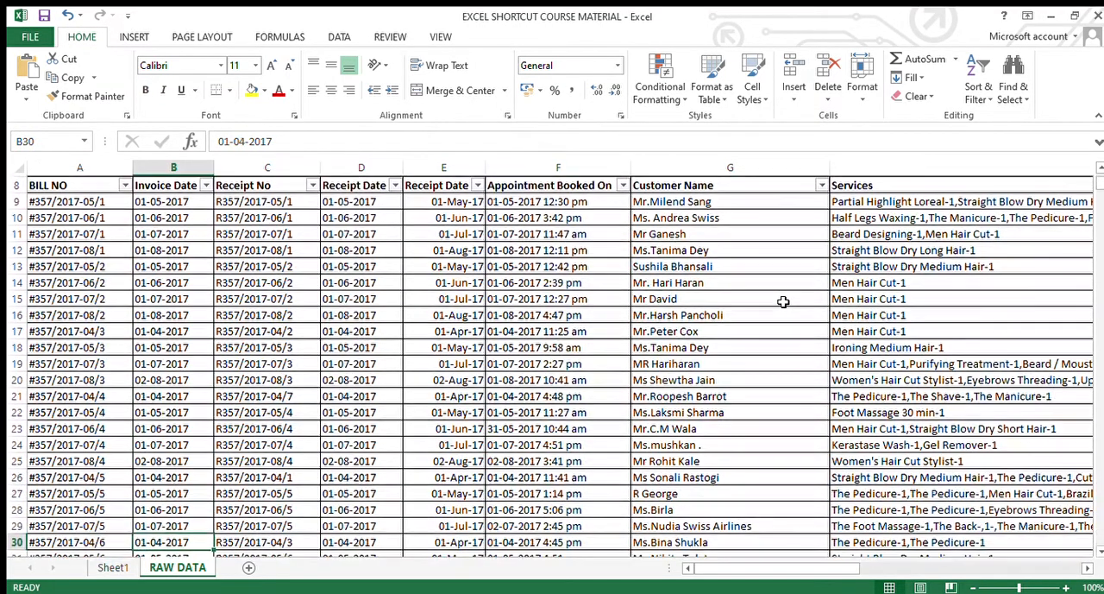
key(Down)
key(Down)
key(Down)
key(Down)
key(Down)
key(Down)
key(Down)
key(Down)
key(Down)
key(Down)
key(Down)
key(Down)
key(Down)
key(Down)
key(Down)
key(Down)
key(Down)
key(Down)
key(Down)
key(Down)
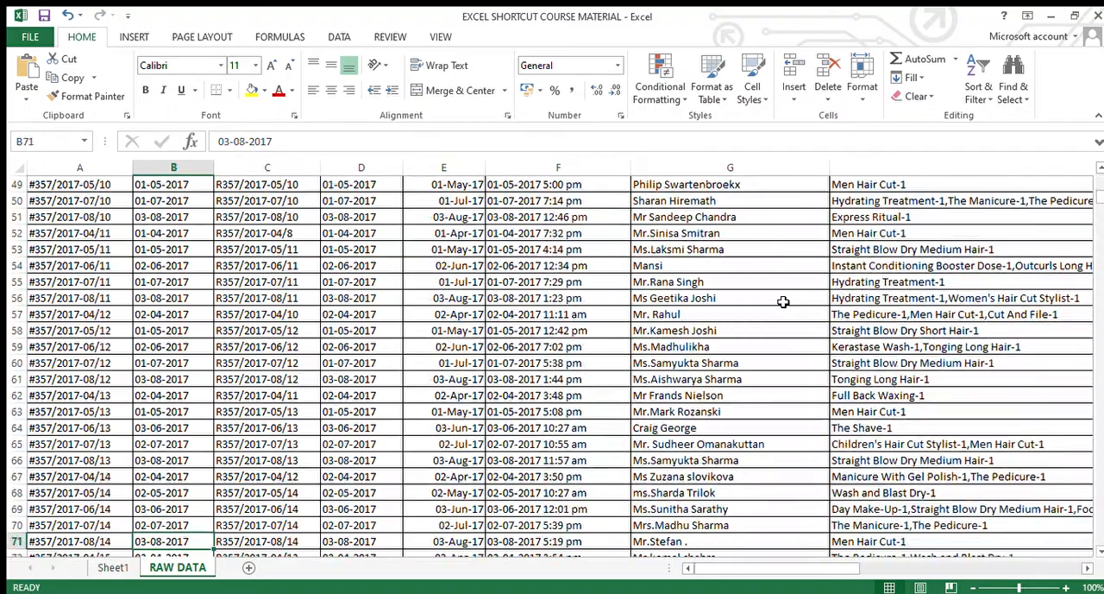
key(Down)
key(Down)
key(Down)
key(Down)
key(Down)
key(Down)
key(Down)
key(Down)
key(Down)
key(Down)
key(Down)
key(Down)
key(Down)
key(Down)
key(Down)
key(Down)
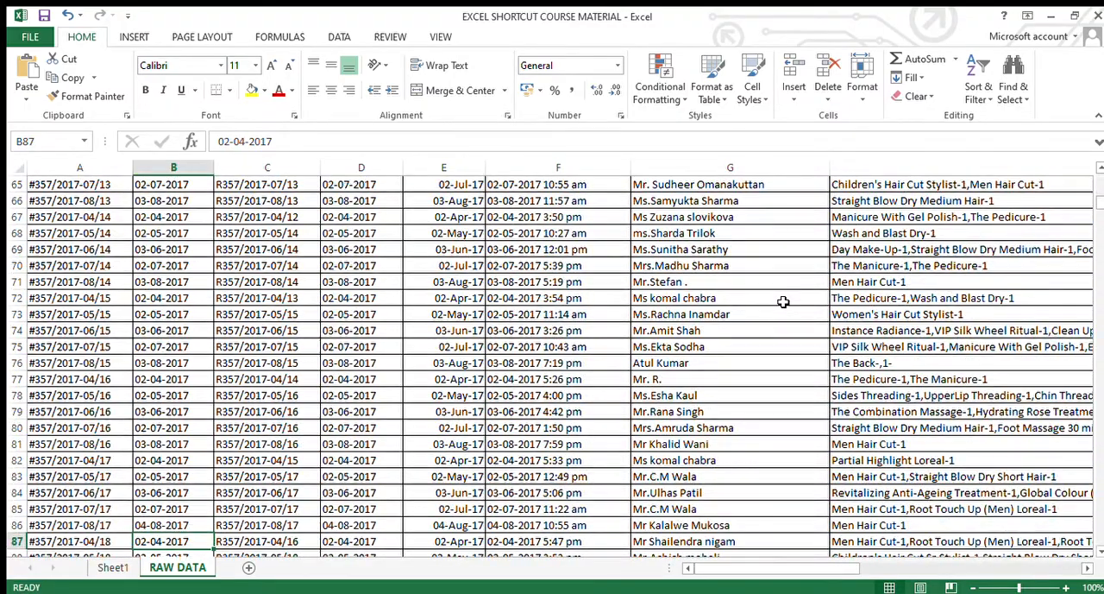
key(ctrl+Down)
key(ctrl+Up)
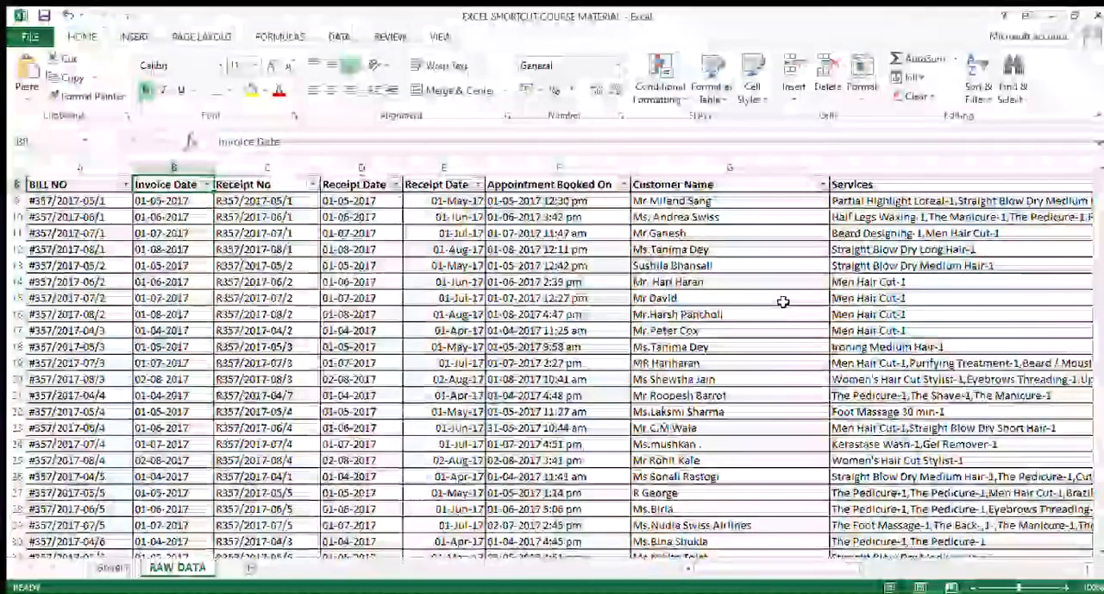
Examine which months occur in the first Invoice Date entries beneath the header, down to row 16
key(Down)
key(Down)
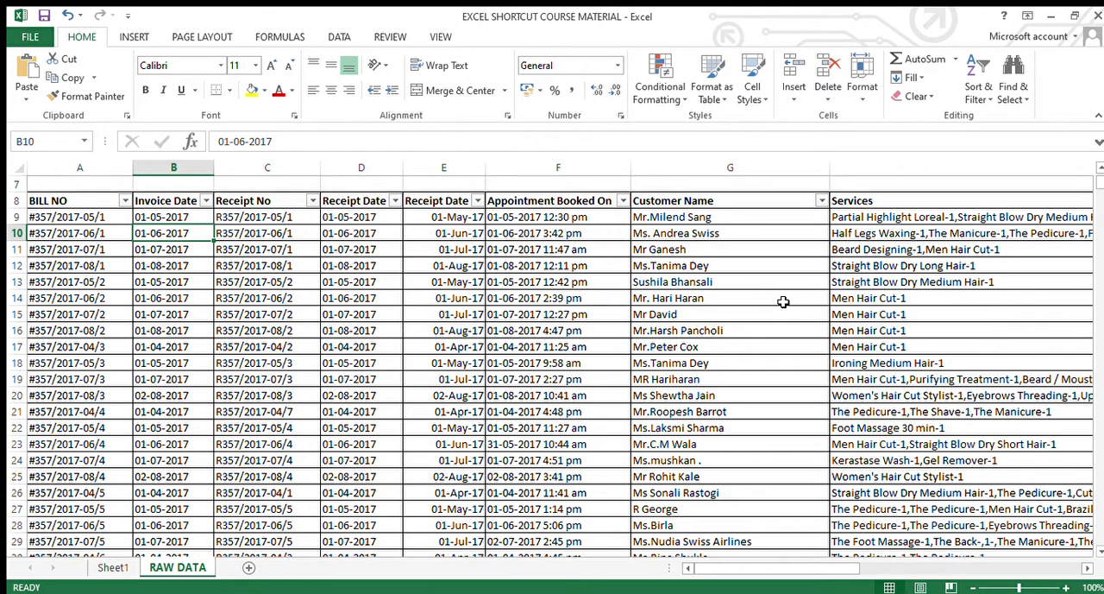
key(Up)
key(Up)
key(Up)
key(Up)
key(Up)
key(Up)
key(Up)
key(Up)
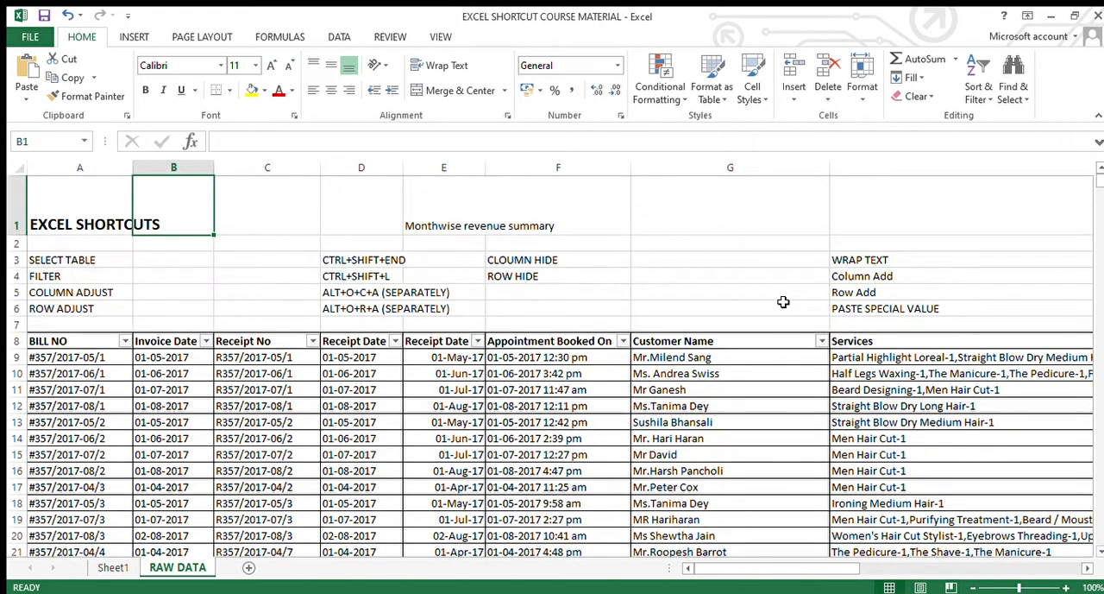
key(Down)
key(Down)
key(Down)
key(Down)
key(Down)
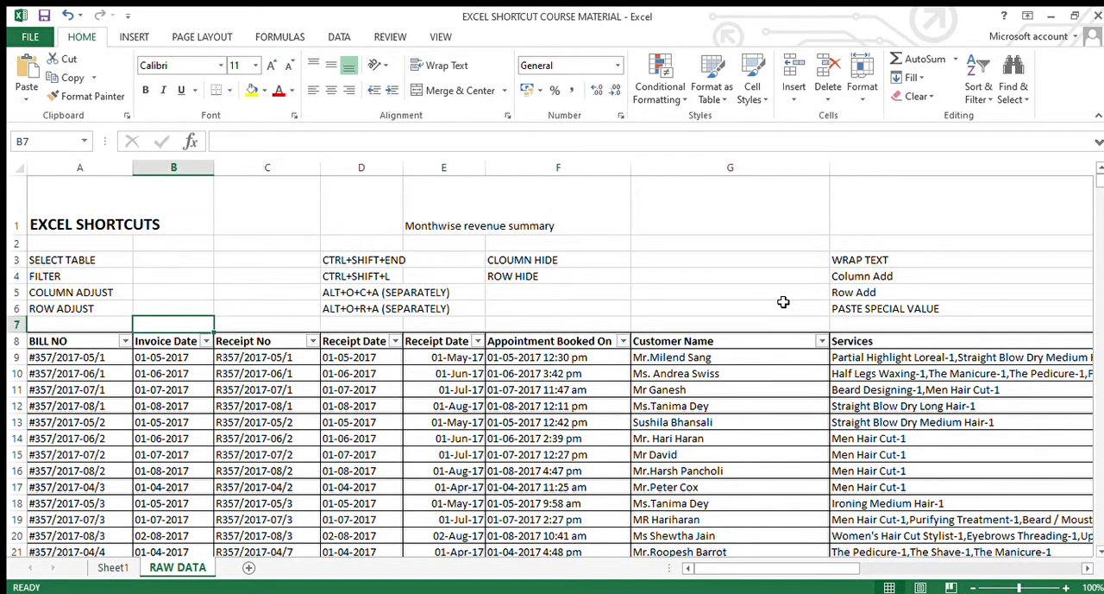
key(Down)
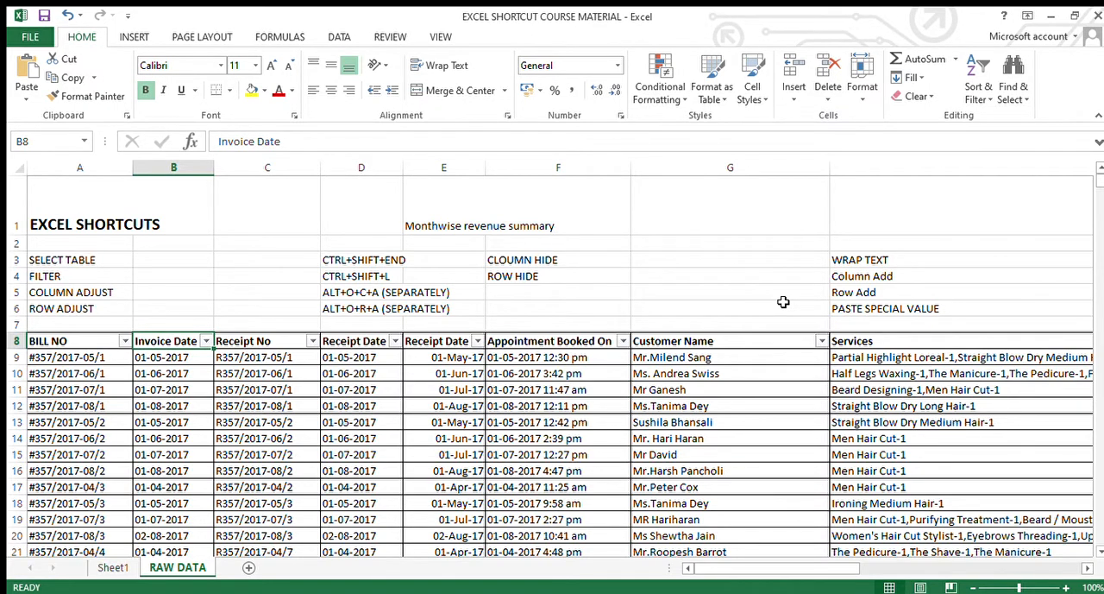
key(Down)
key(Down)
key(Down)
key(Up)
key(Up)
key(Up)
key(Down)
key(Down)
key(Down)
key(Up)
key(Up)
key(Up)
key(Down)
key(Down)
key(Down)
key(Down)
key(Down)
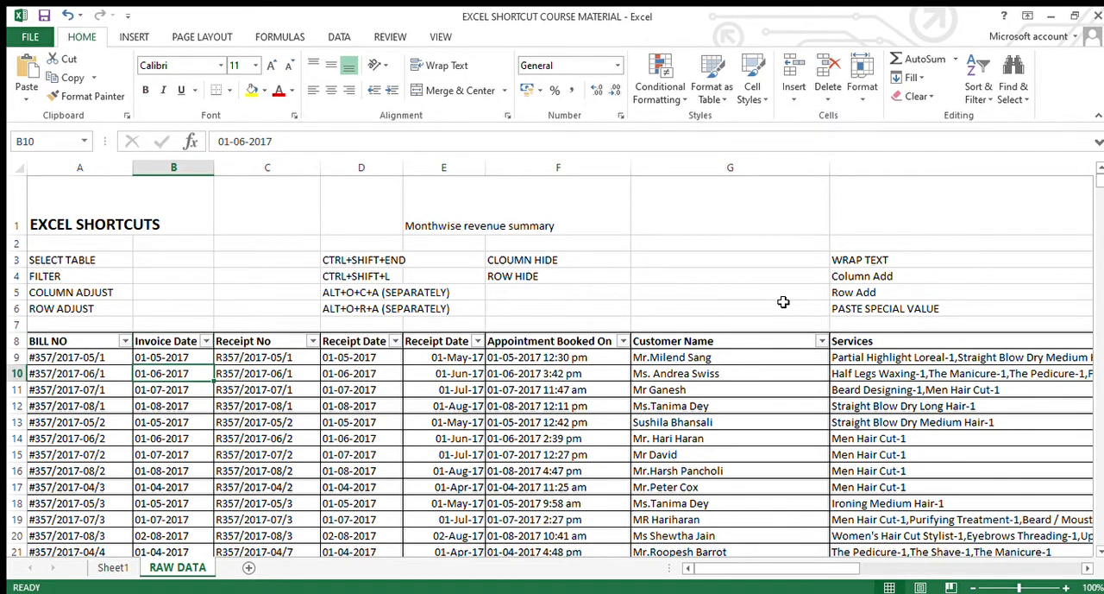
key(Down)
key(Down)
key(Down)
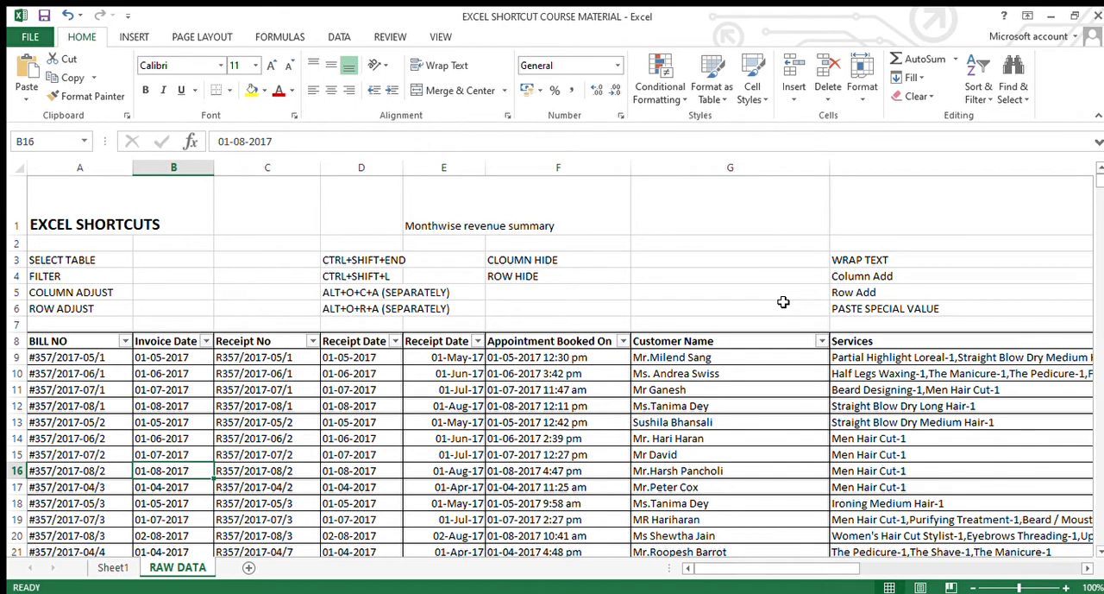
Compare the two Receipt Date columns D and E, including how their dates are formatted
key(Right)
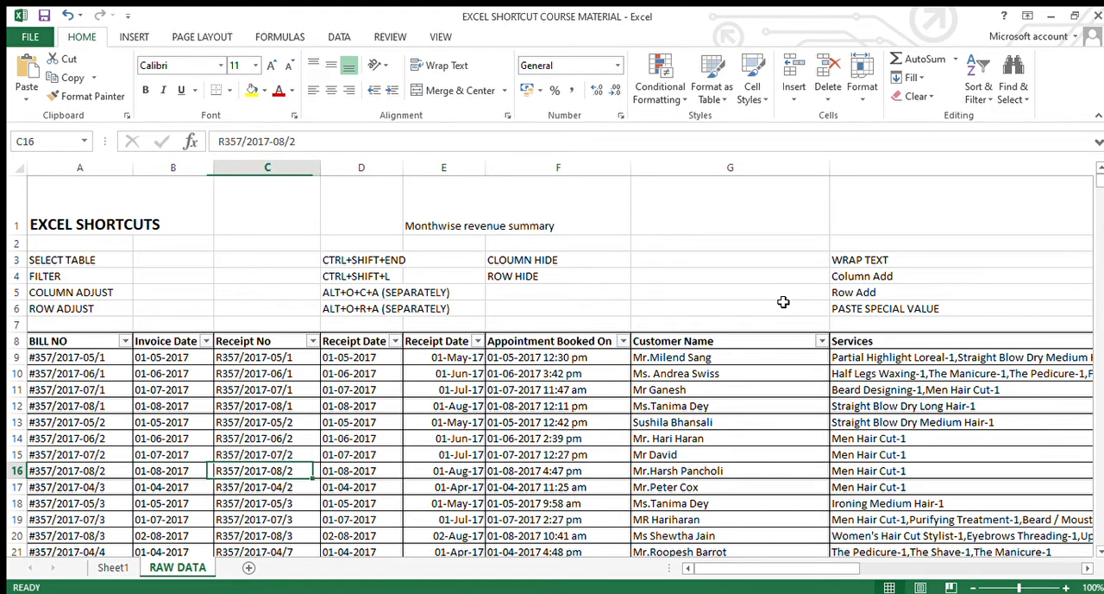
key(Right)
key(Right)
key(Up)
key(Up)
key(Up)
key(Up)
key(Up)
key(Up)
key(Up)
key(Up)
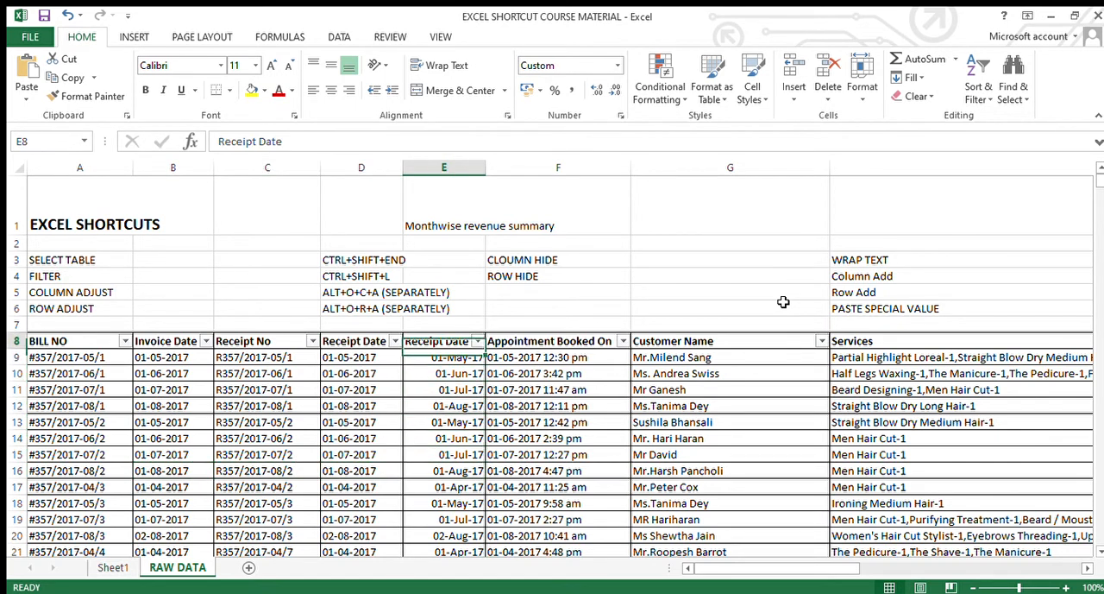
key(Left)
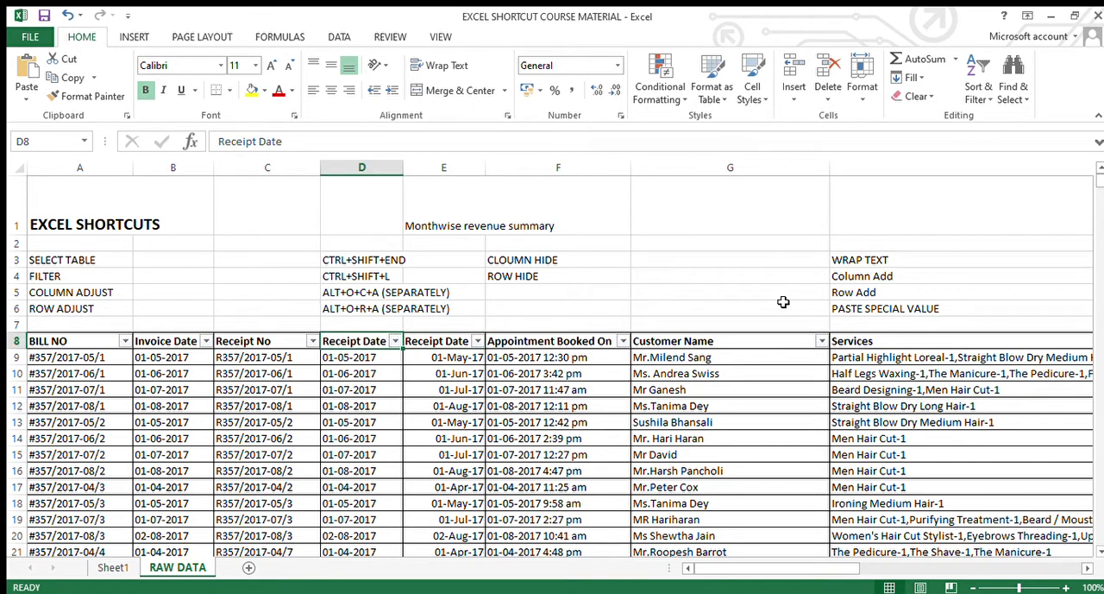
key(Right)
key(Down)
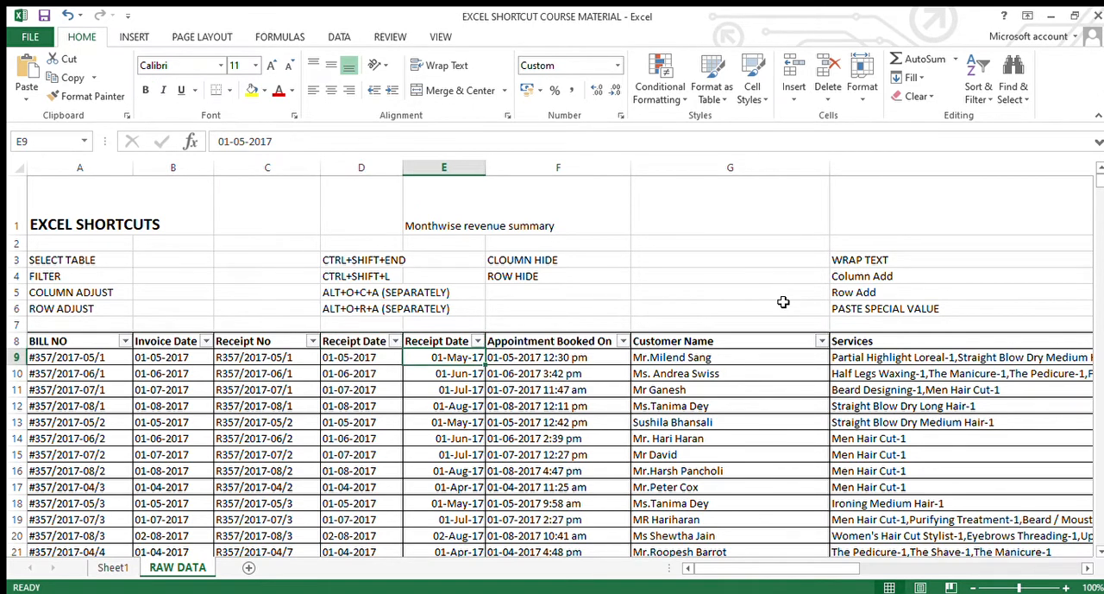
Select all Receipt Date entries in column E from row 9 down to review them, and return to the BILL NO header
key(ctrl+shift+Down)
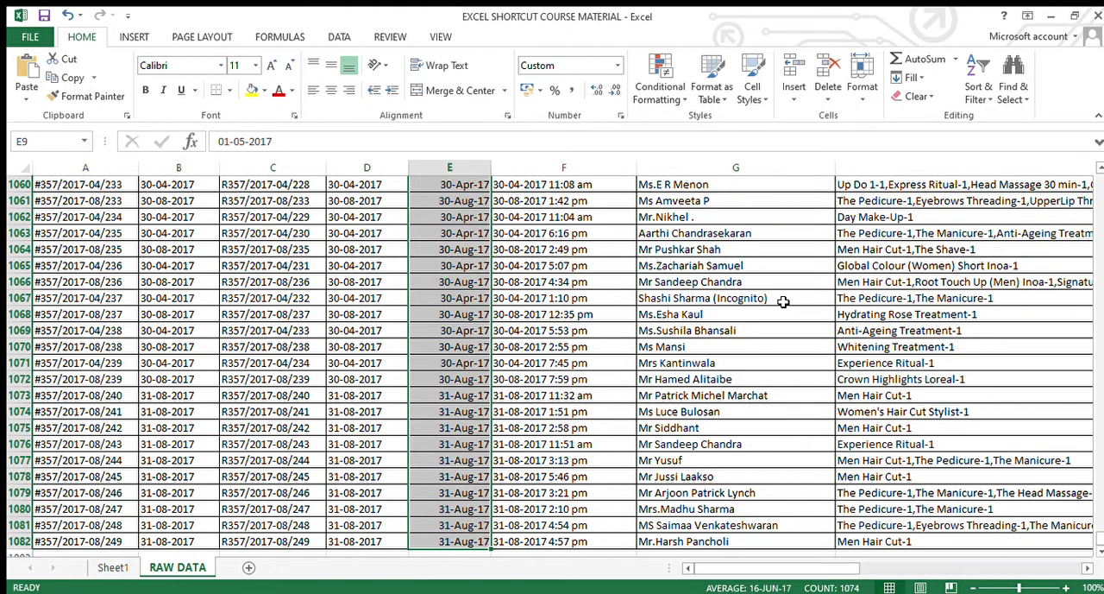
key(Down)
key(Down)
key(Down)
key(Down)
key(Down)
key(Down)
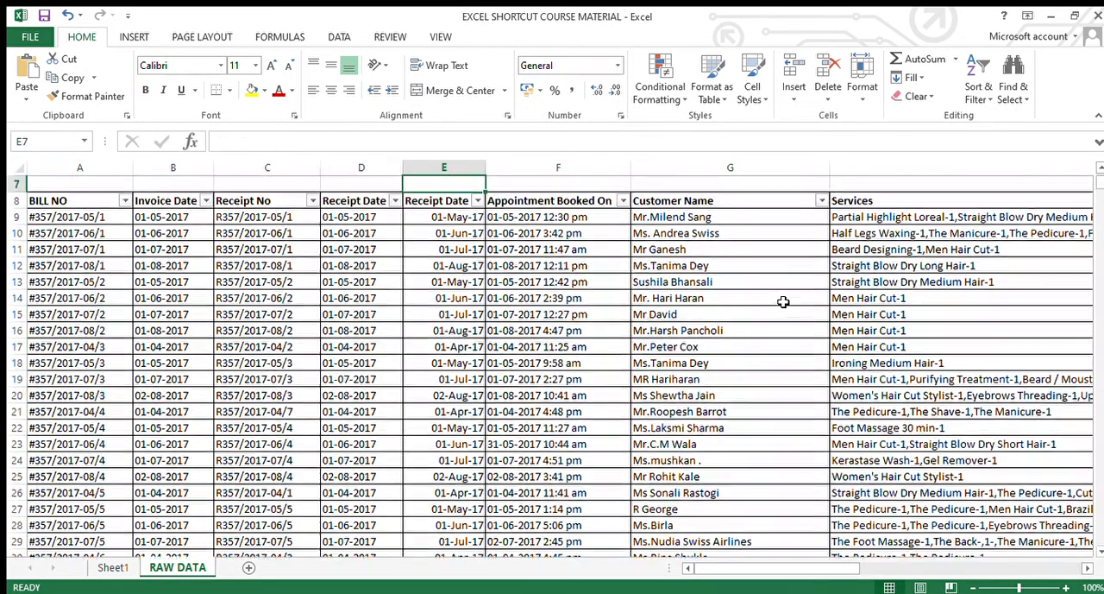
key(Up)
key(Up)
key(Up)
key(Up)
key(Up)
key(Up)
key(Up)
key(Up)
key(Up)
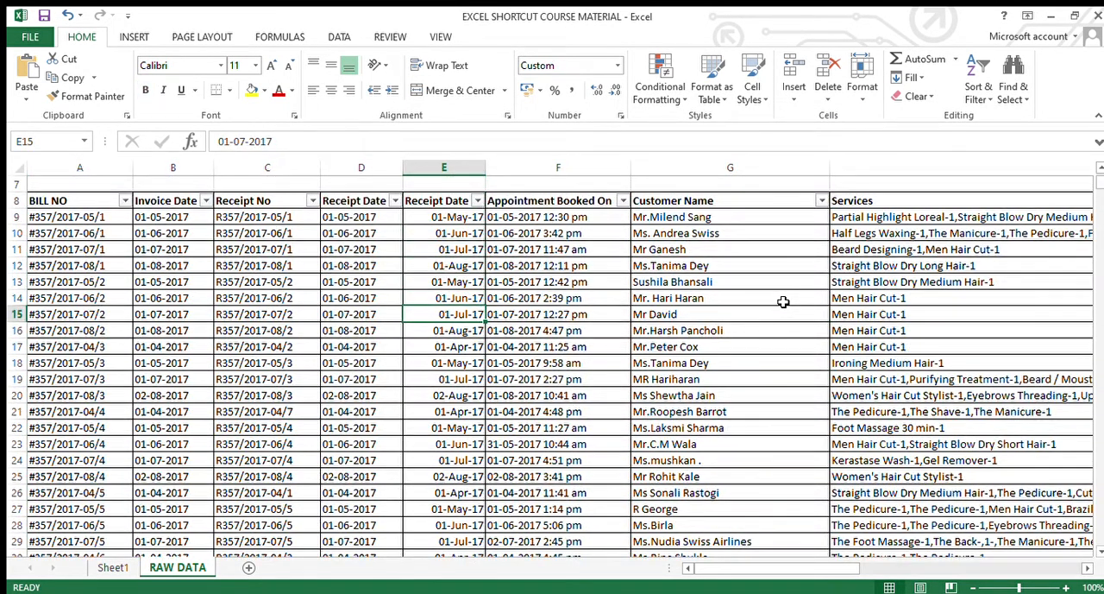
key(Down)
key(Down)
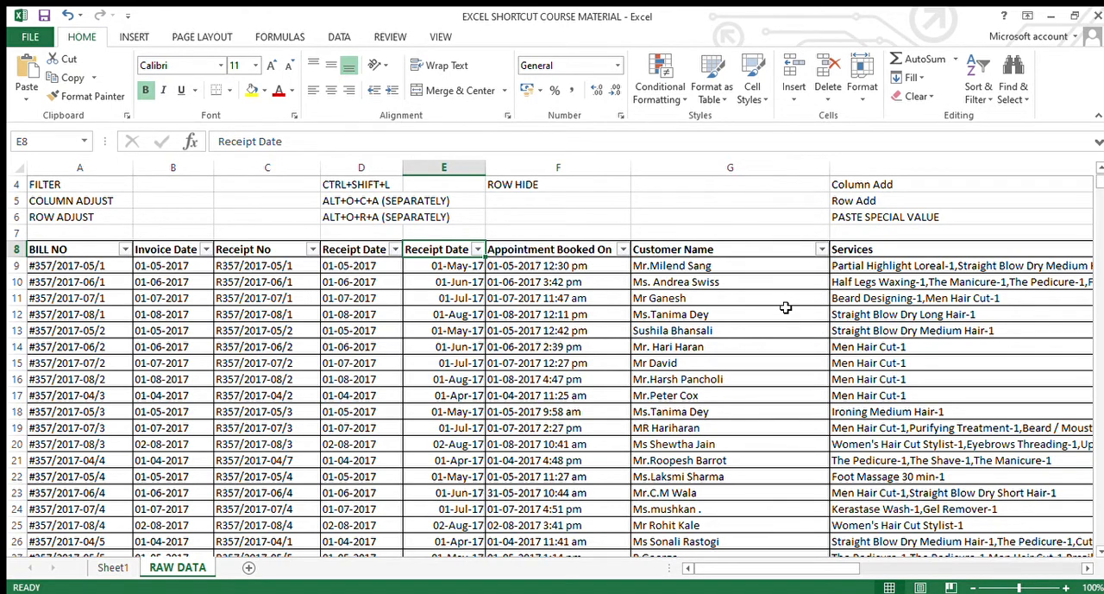
key(ctrl+Left)
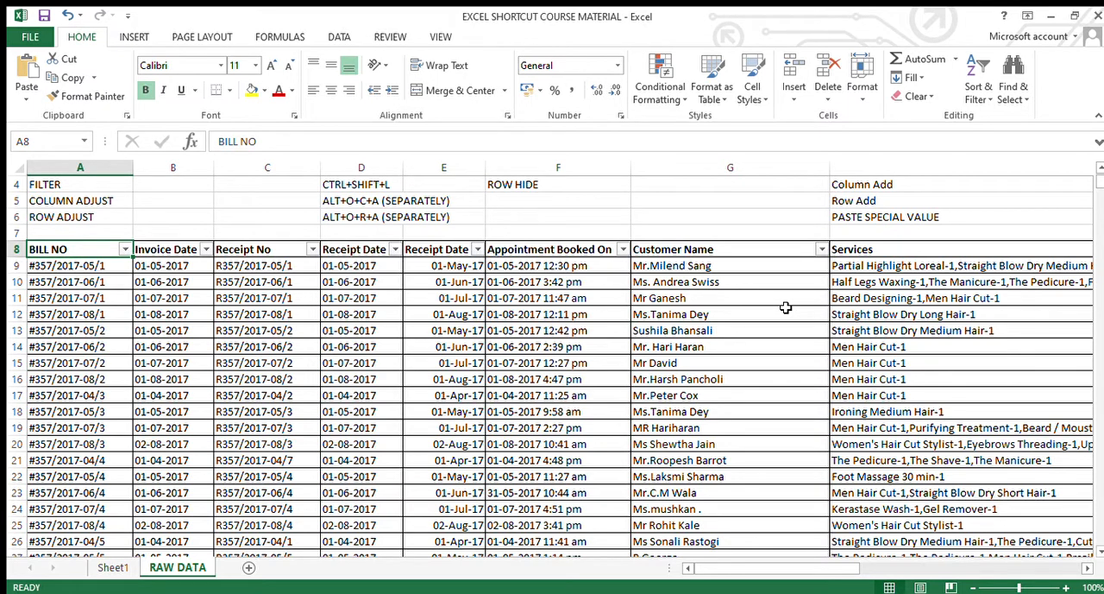
Select the whole data range from the BILL NO header in A8 to the last used cell
key(ctrl+shift+End)
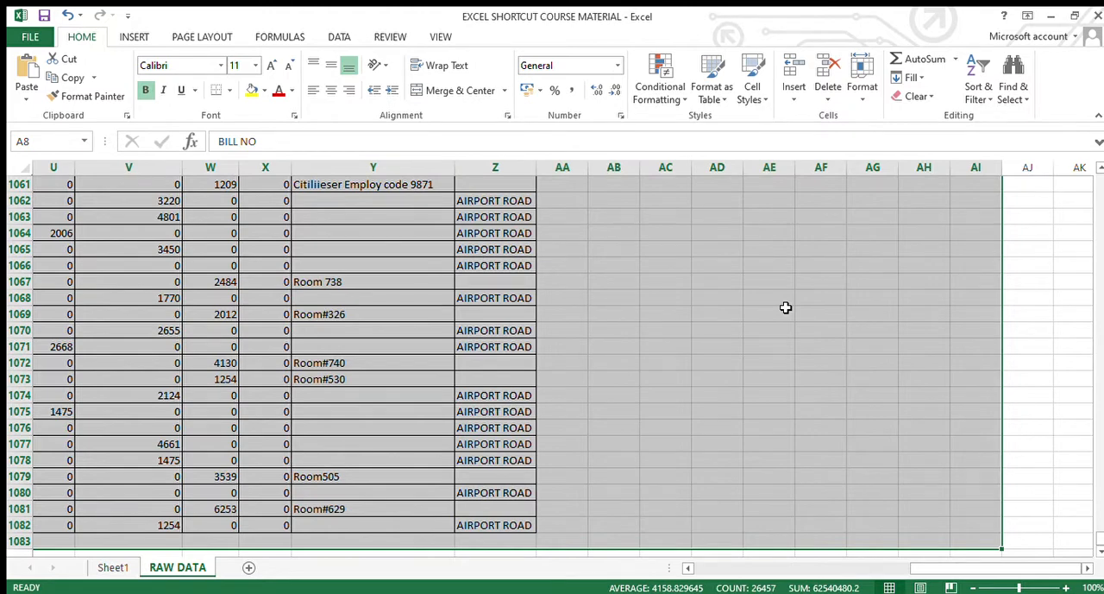
key(alt)
key(n)
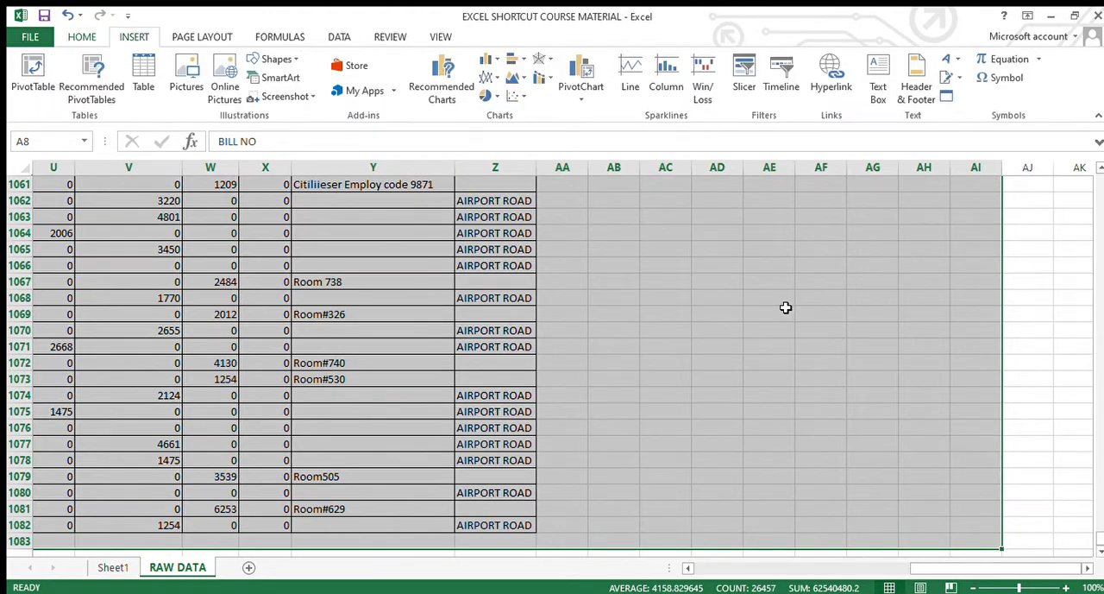
key(t)
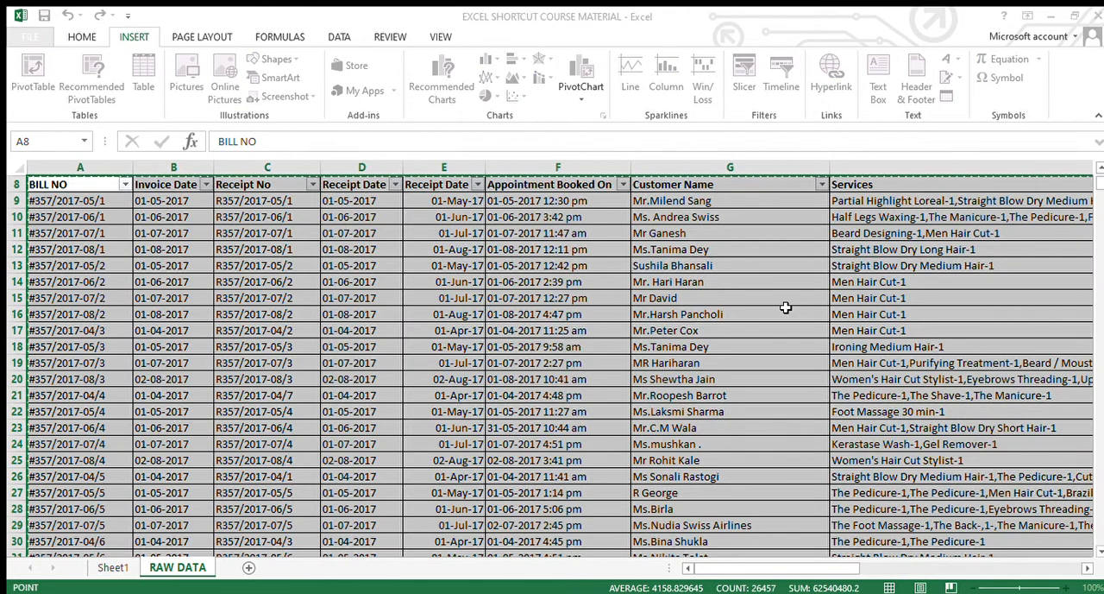
key(Return)
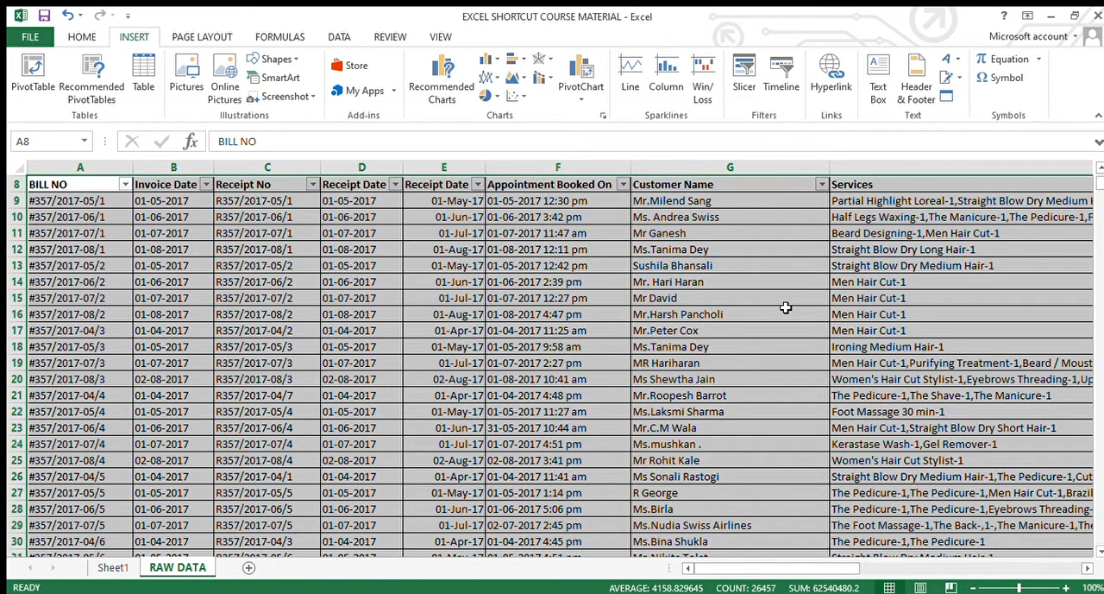
key(alt)
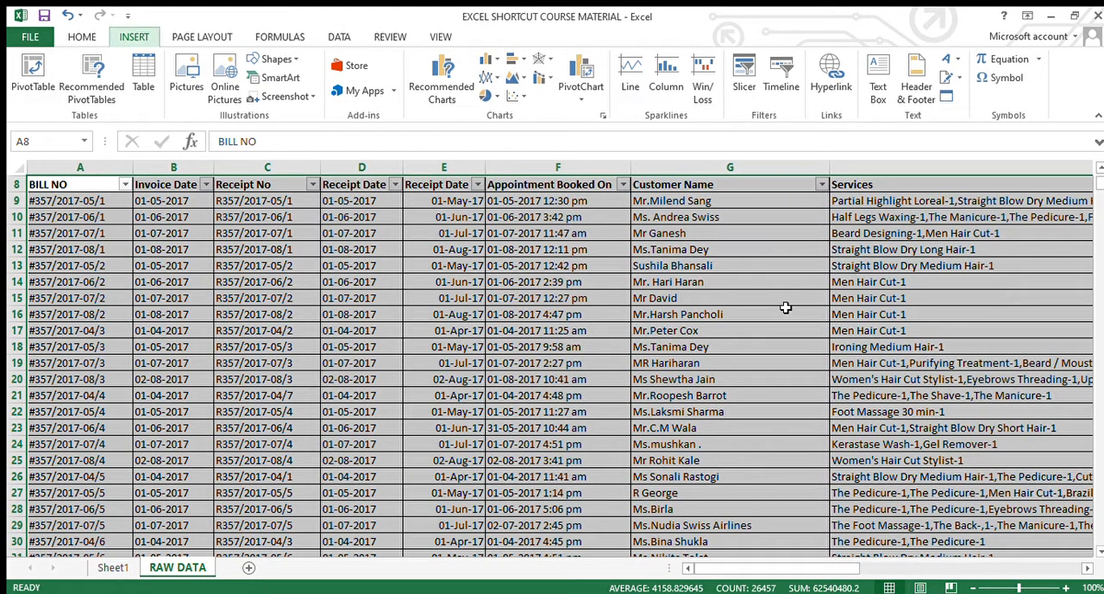
key(v)
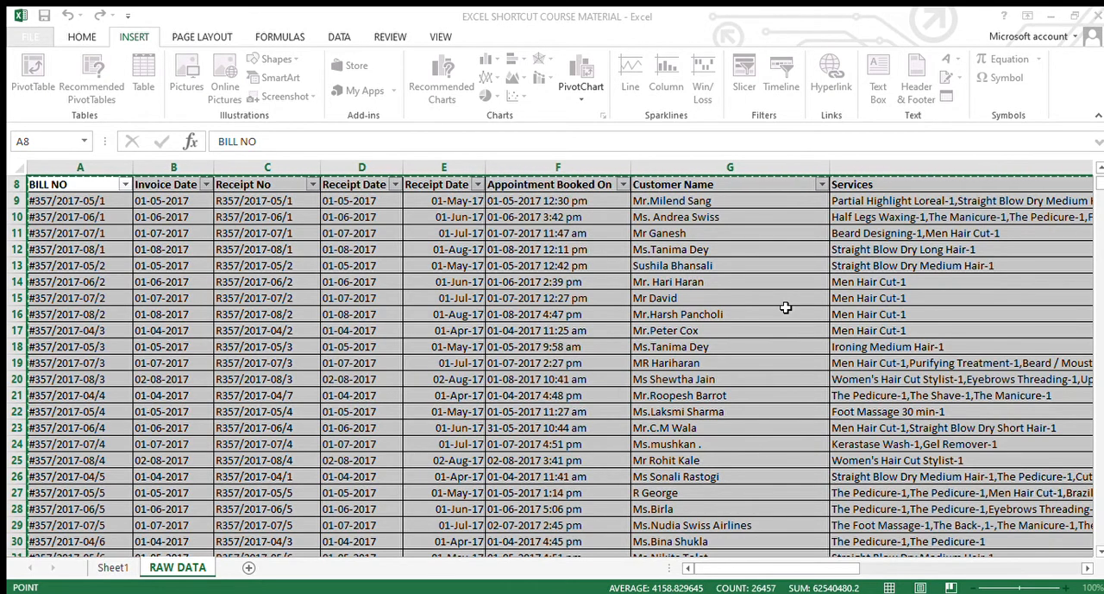
key(Escape)
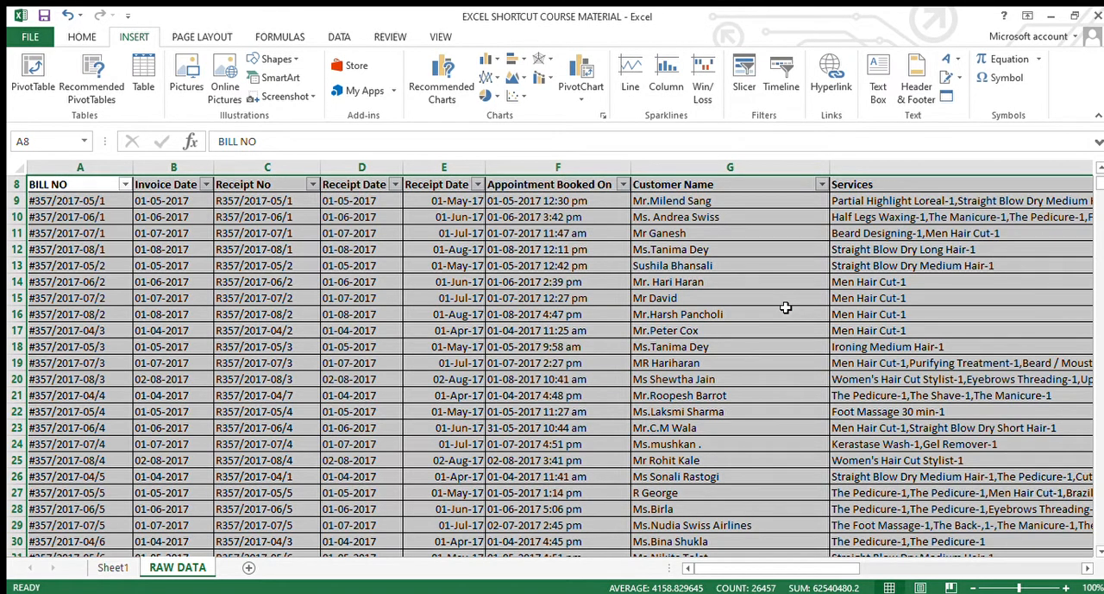
Insert a PivotTable on a new worksheet from the selected RAW DATA range
key(alt)
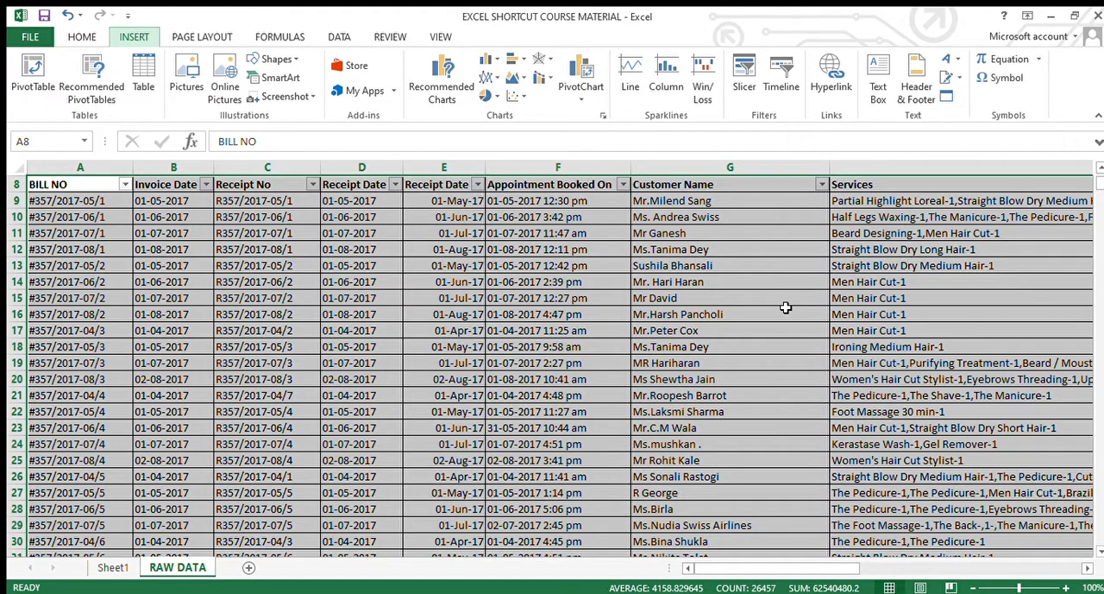
key(n)
key(v)
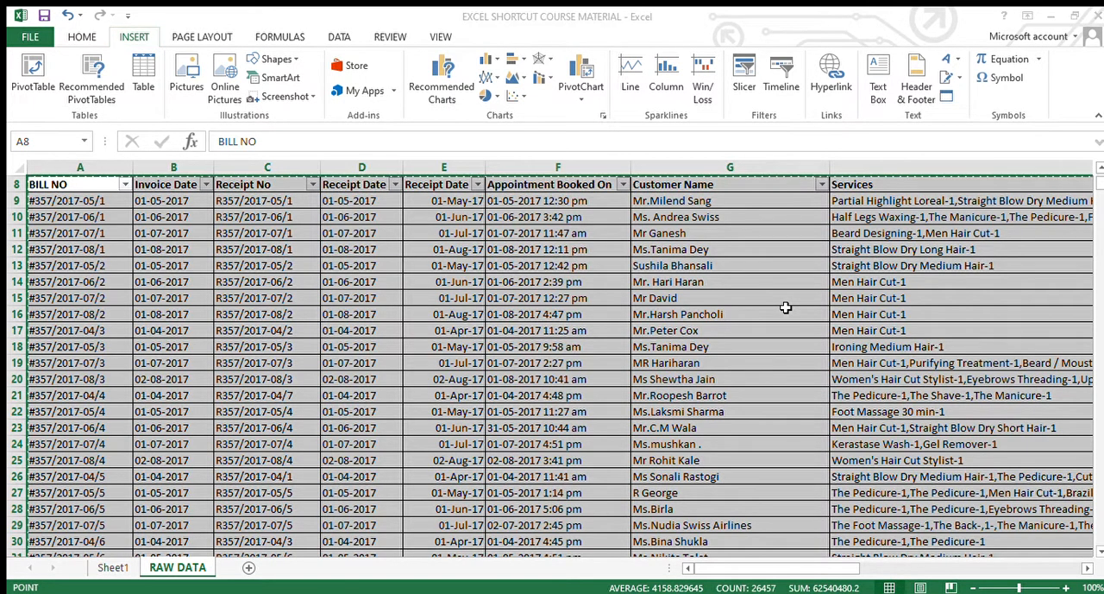
key(Return)
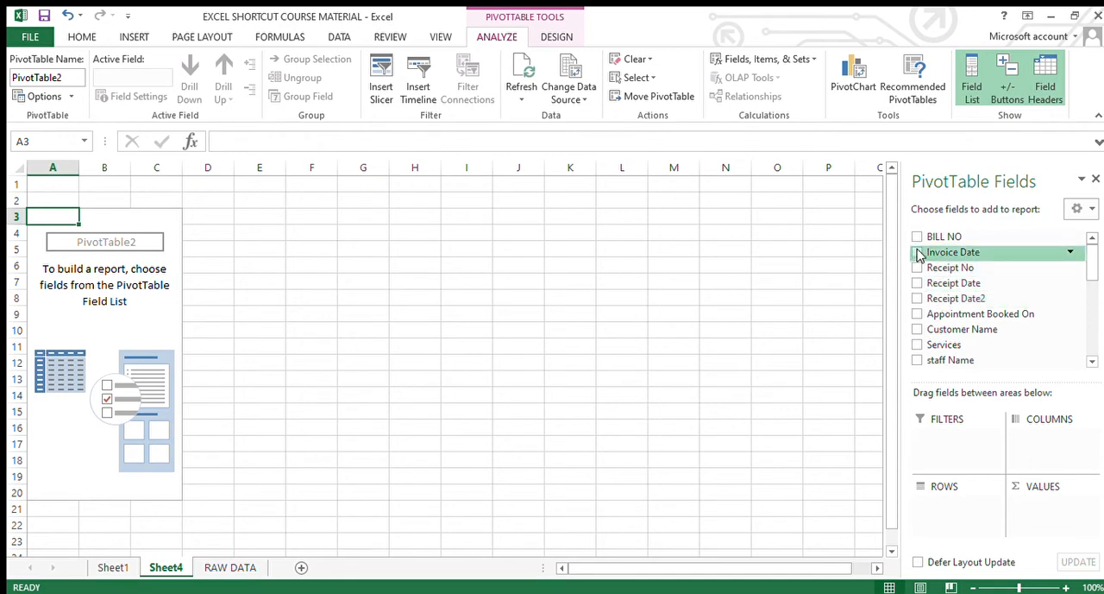
Return to the RAW DATA sheet and check the Receipt Date column E for use as the pivot's date field
click(231, 573)
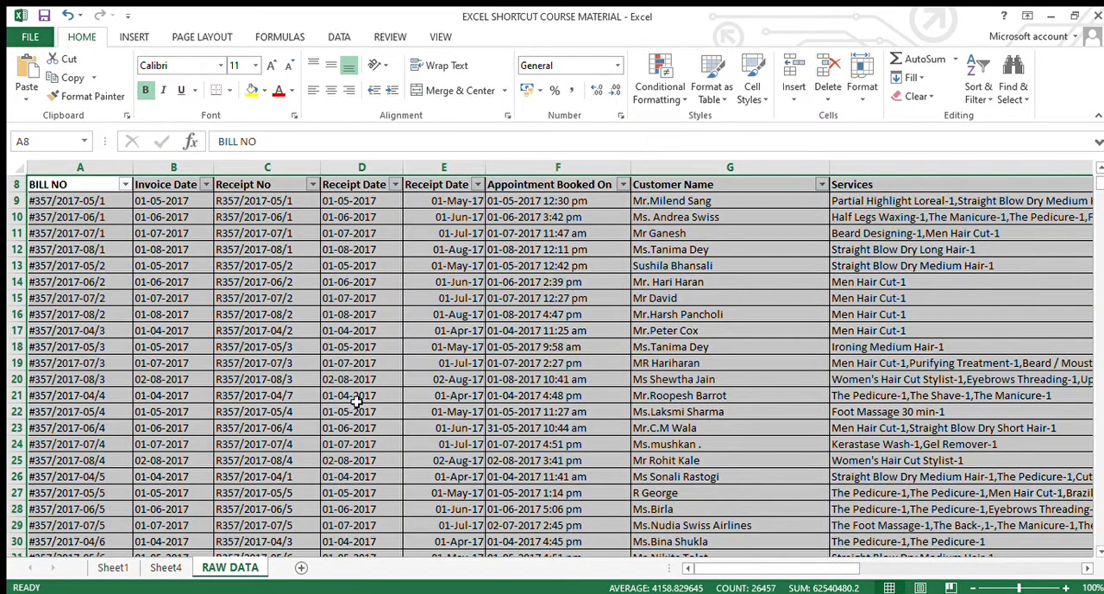
click(446, 186)
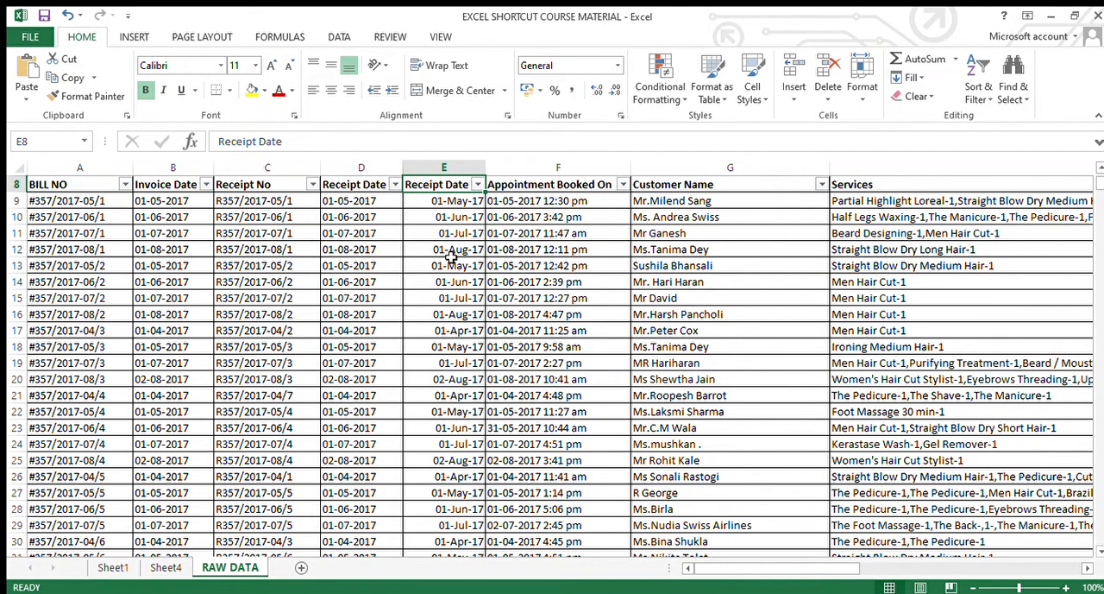
scroll(451, 256, up, 2)
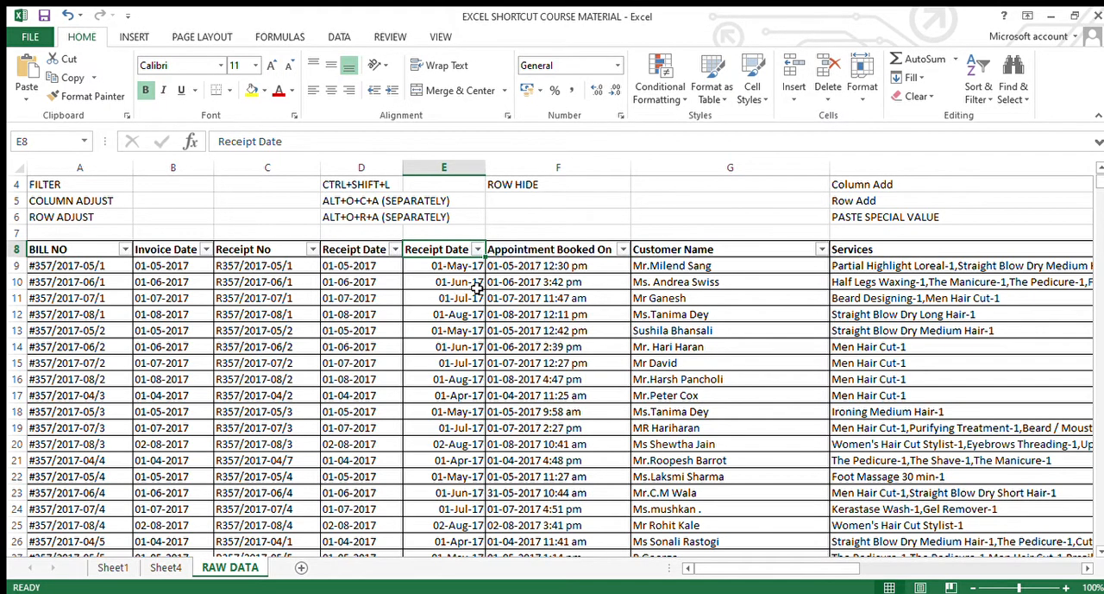
Examine the Invoice Amount (Without Tax) column under the REVENUE label, including its header and first entries
key(Right)
key(Right)
key(Right)
key(Right)
key(Right)
key(Right)
key(Right)
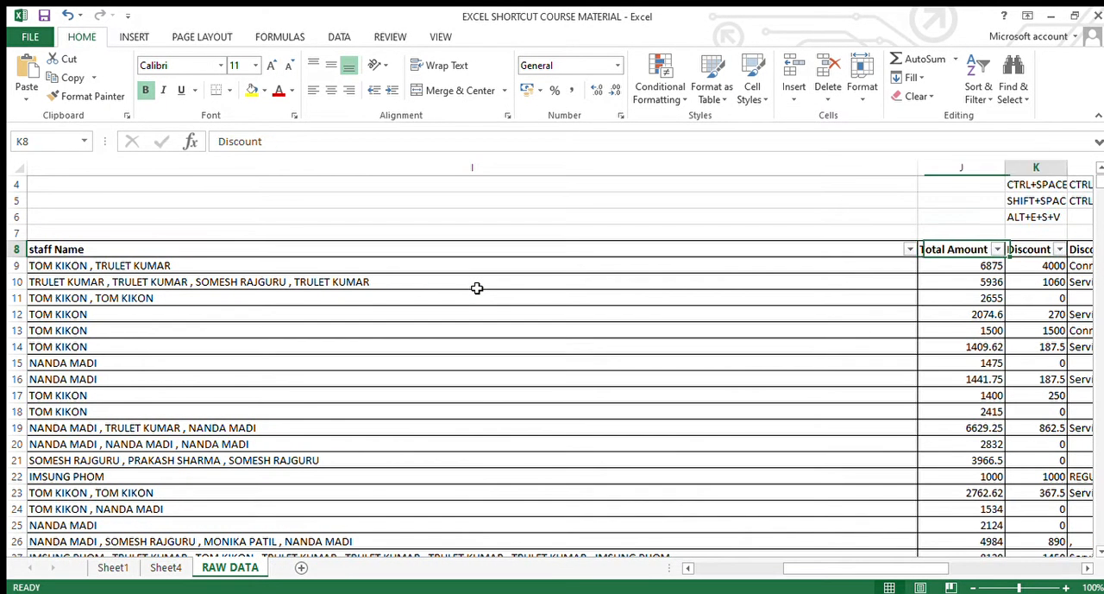
key(Right)
key(Right)
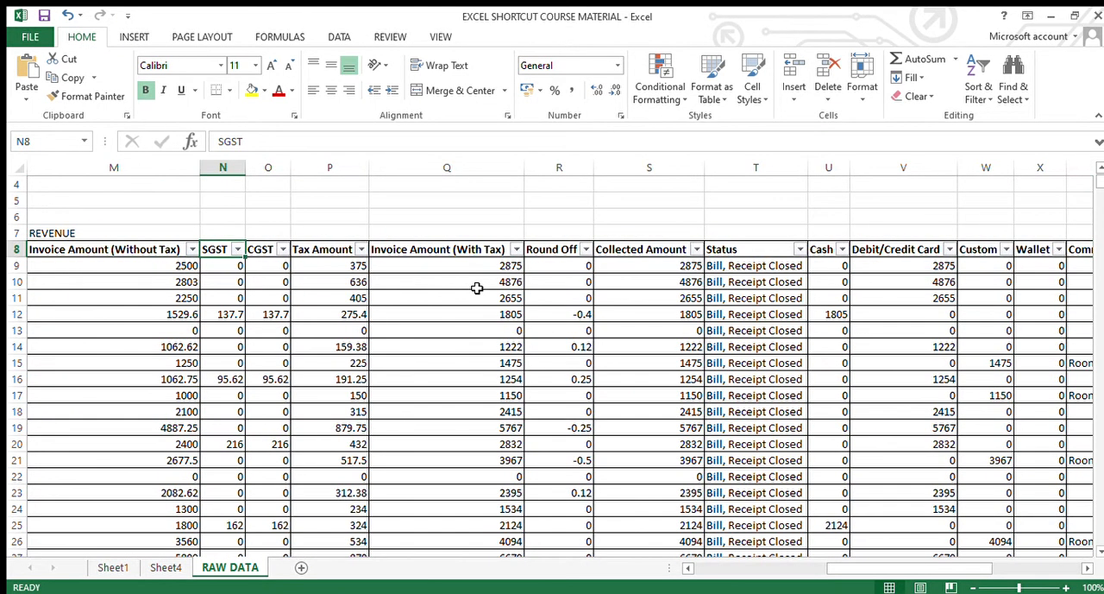
key(Left)
key(Down)
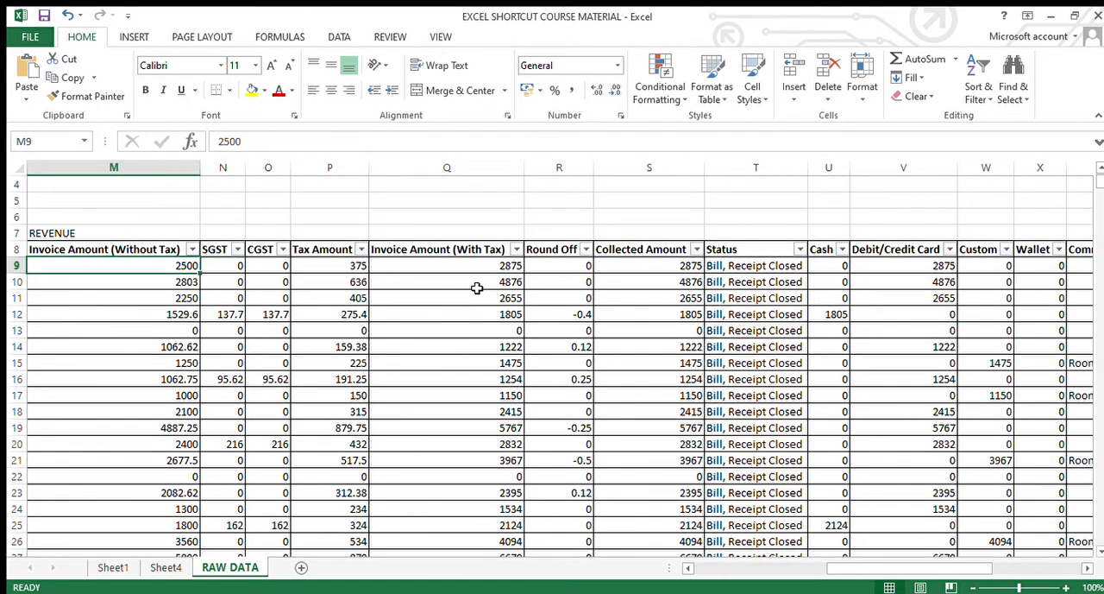
key(Up)
key(Up)
key(Up)
key(Down)
key(Down)
key(Down)
key(Up)
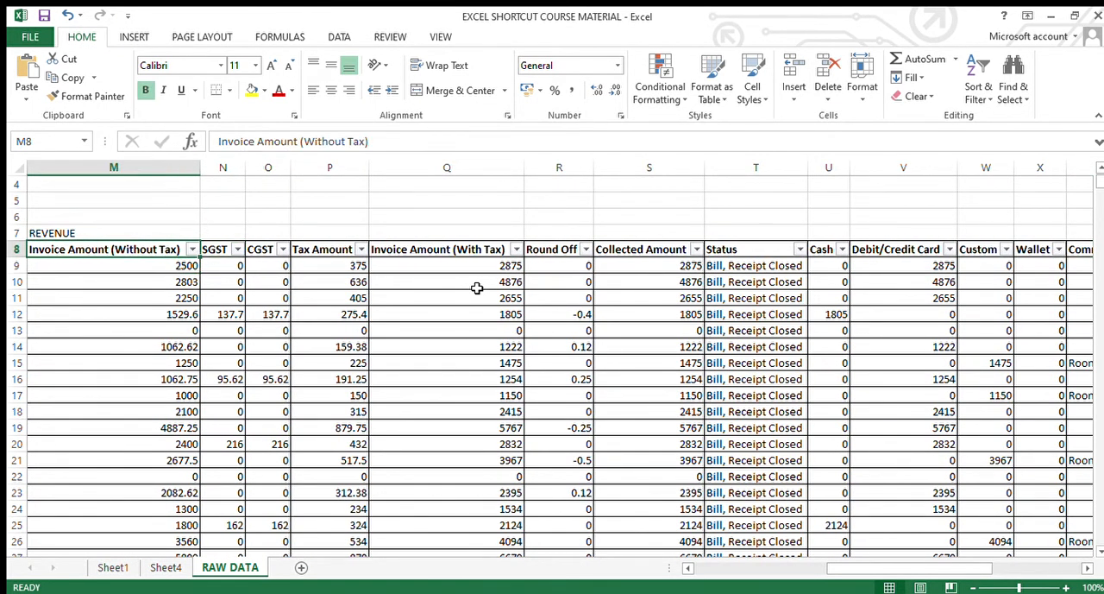
key(Down)
key(Down)
key(Down)
key(Up)
key(Up)
On Sheet4, add Receipt Date2 to the PivotTable rows and place Invoice Amount (Without Tax) in the values
click(173, 568)
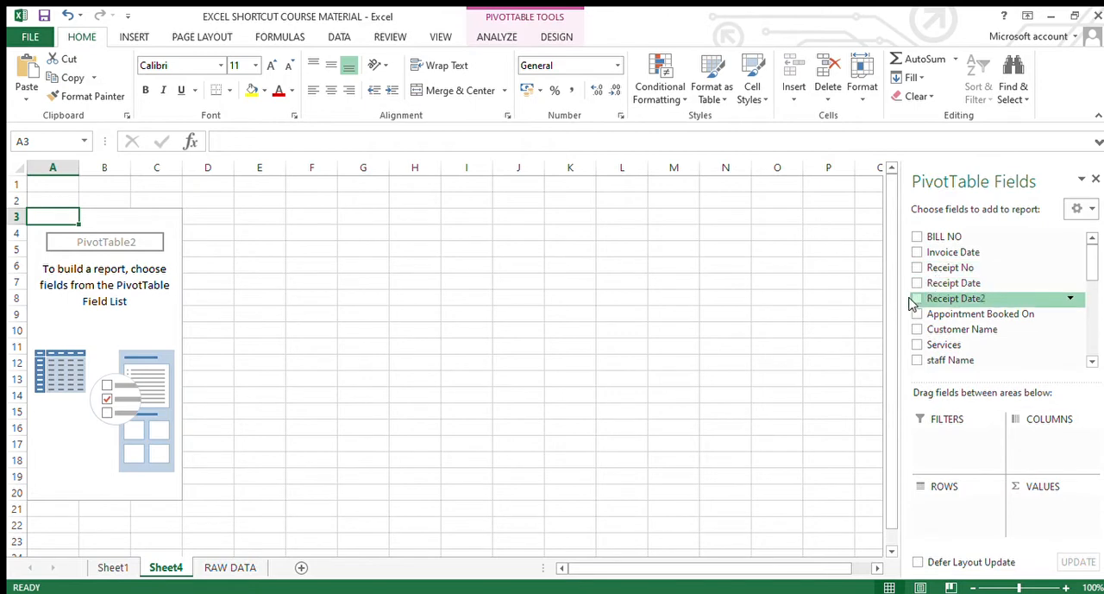
click(916, 299)
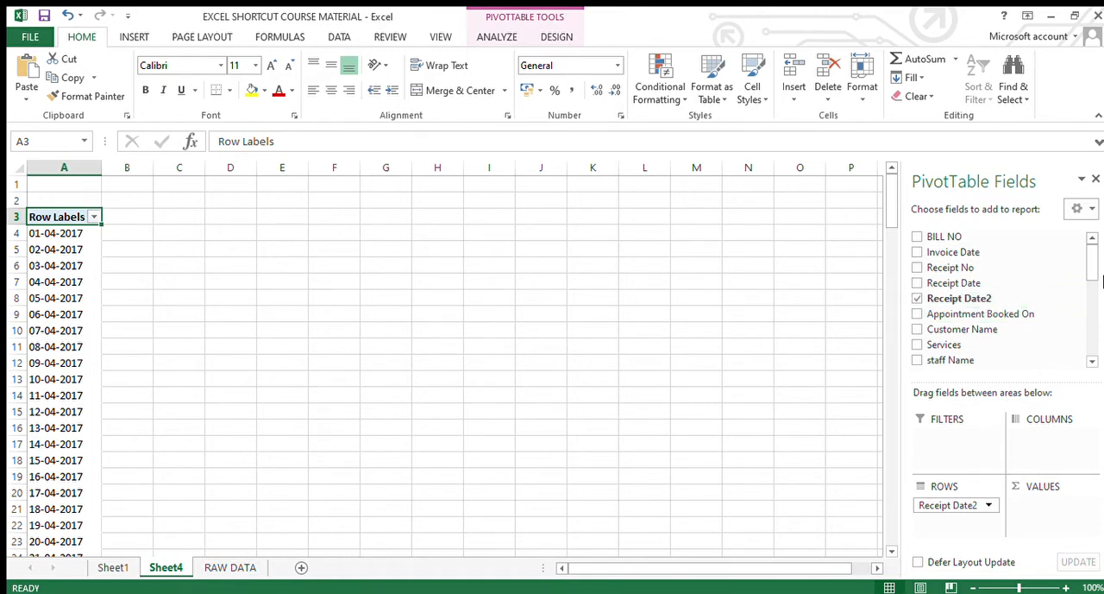
drag(1082, 269, 1079, 289)
click(917, 324)
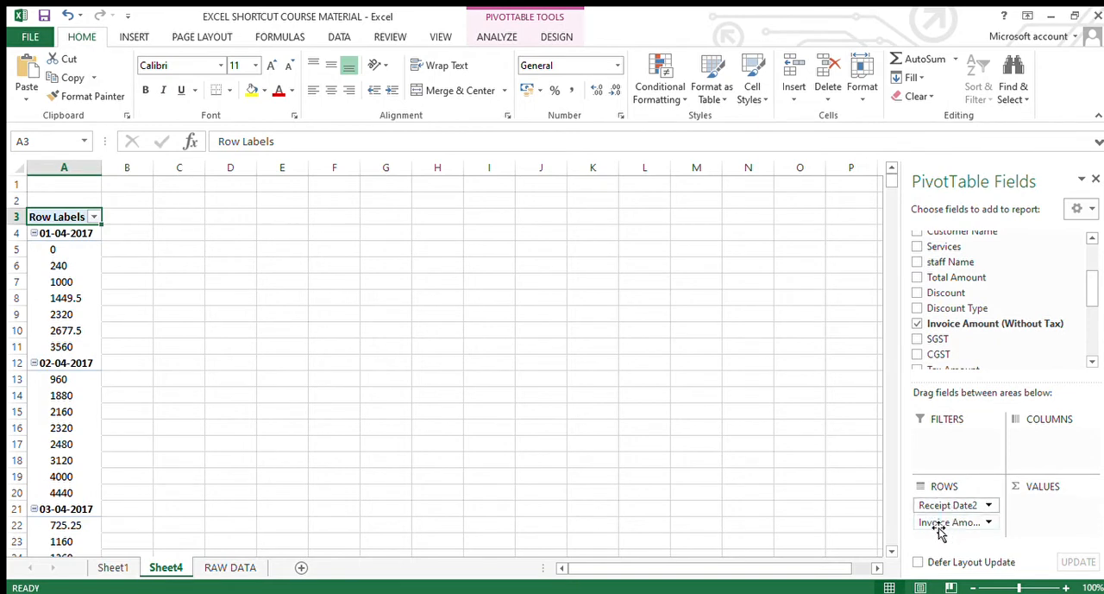
drag(932, 528, 1047, 511)
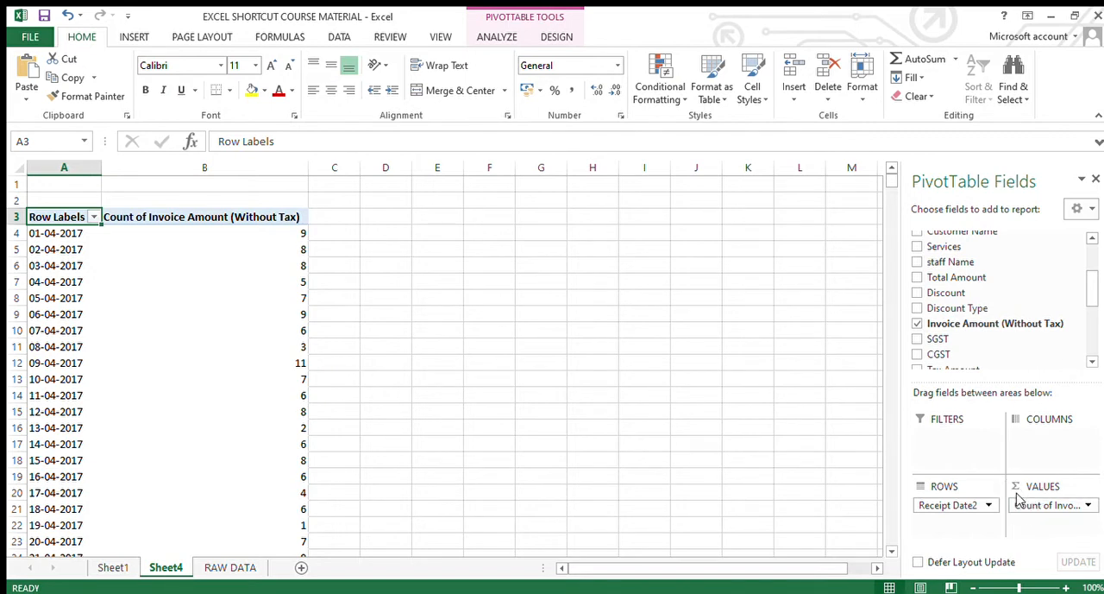
Summarise the Invoice Amount (Without Tax) values by Sum and look over the daily figures
click(1085, 507)
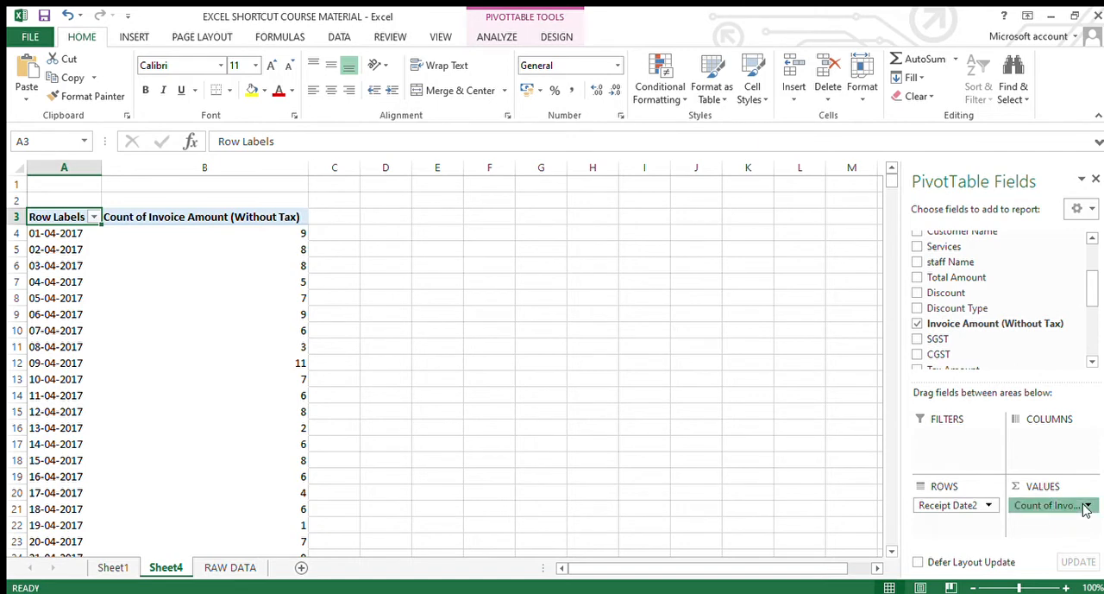
click(1054, 483)
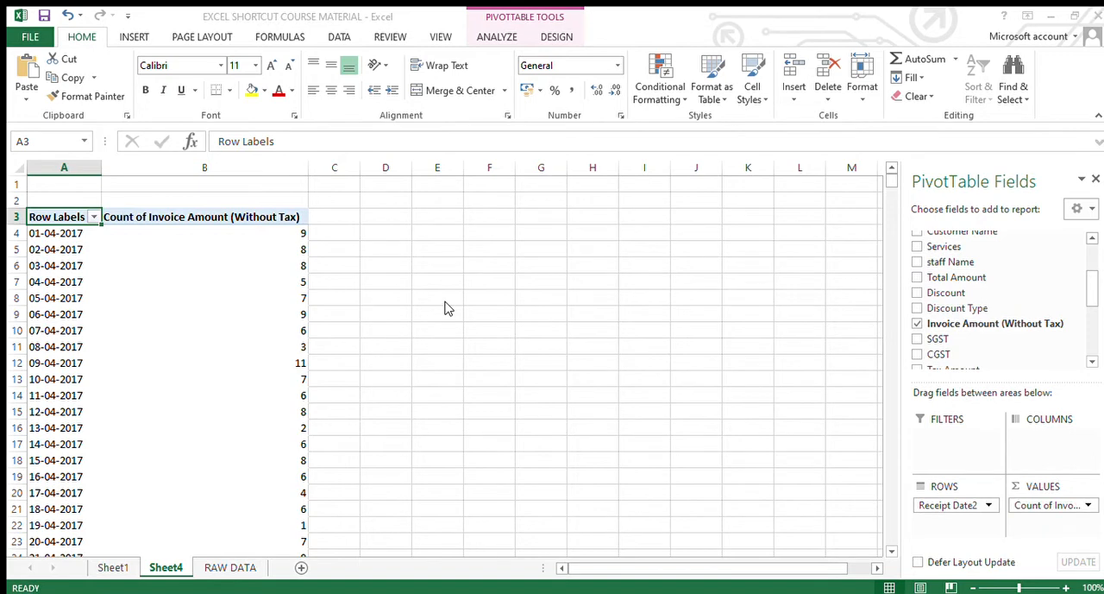
click(592, 402)
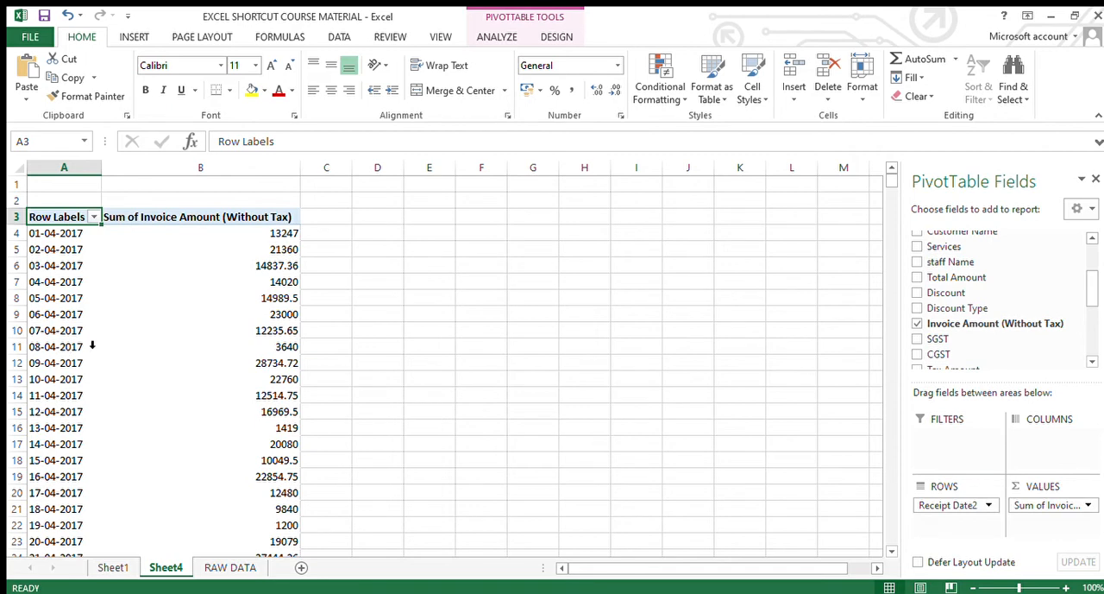
scroll(292, 369, down, 4)
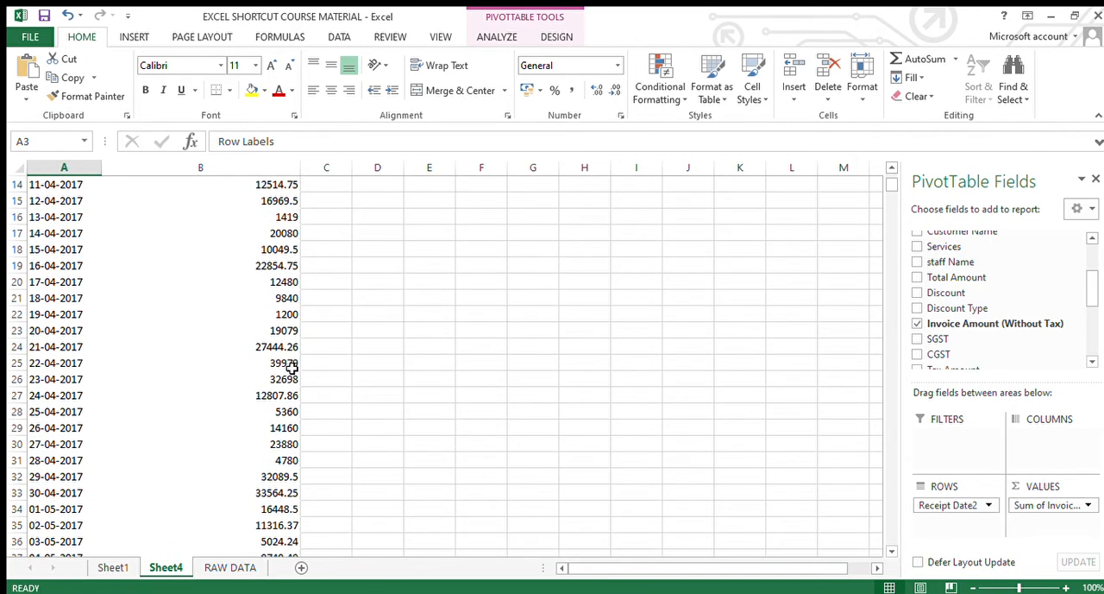
Go back to the RAW DATA sheet and review the first date entries of Receipt Date column E
click(225, 571)
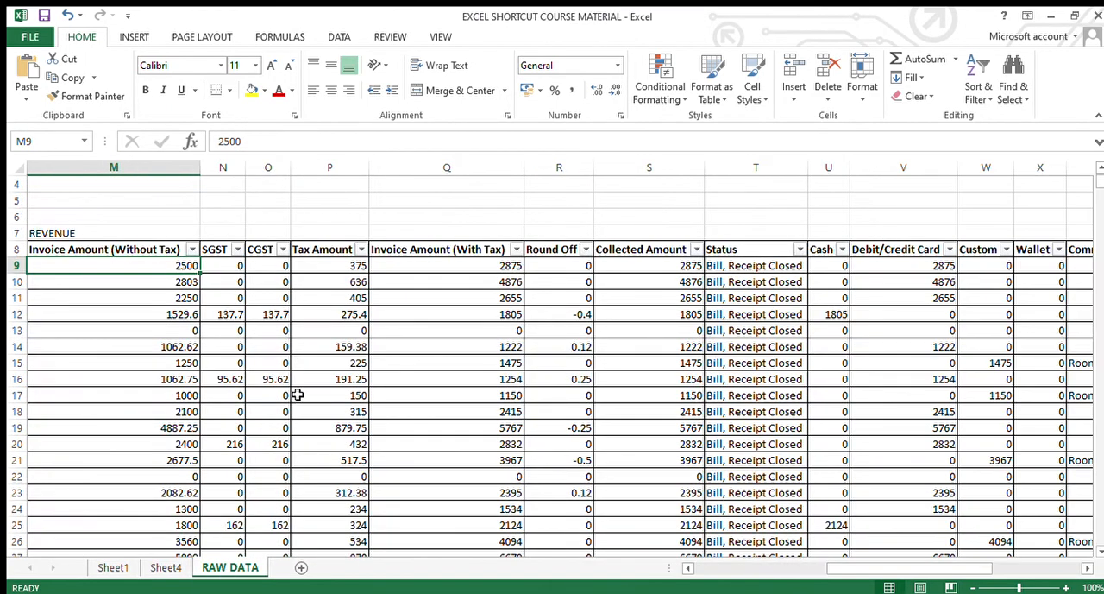
key(Up)
key(ctrl+Right)
key(ctrl+Left)
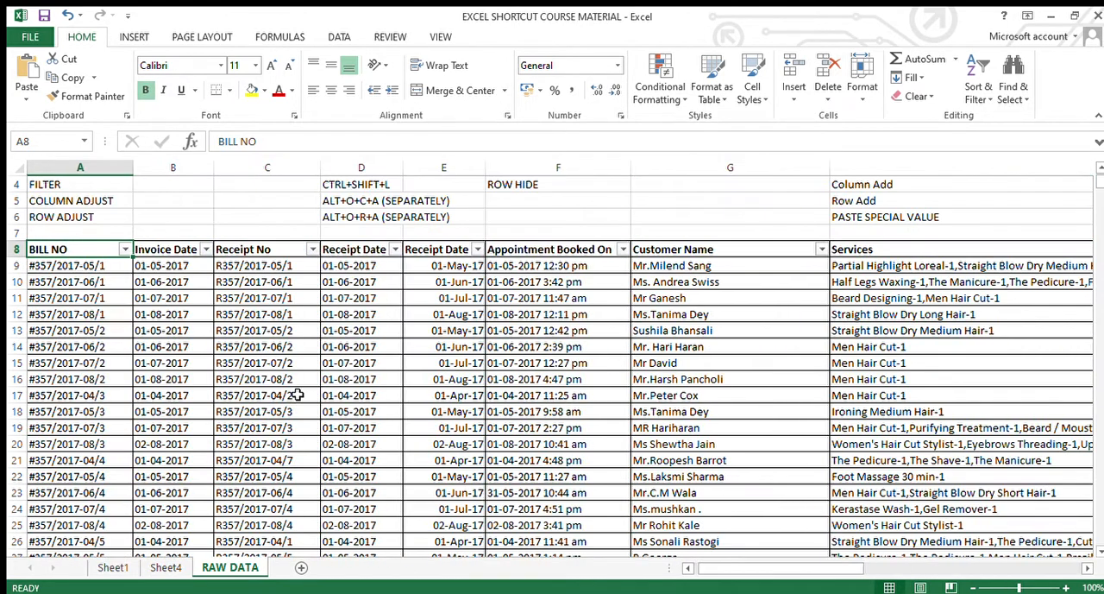
key(Right)
key(Right)
key(Right)
key(Right)
key(Right)
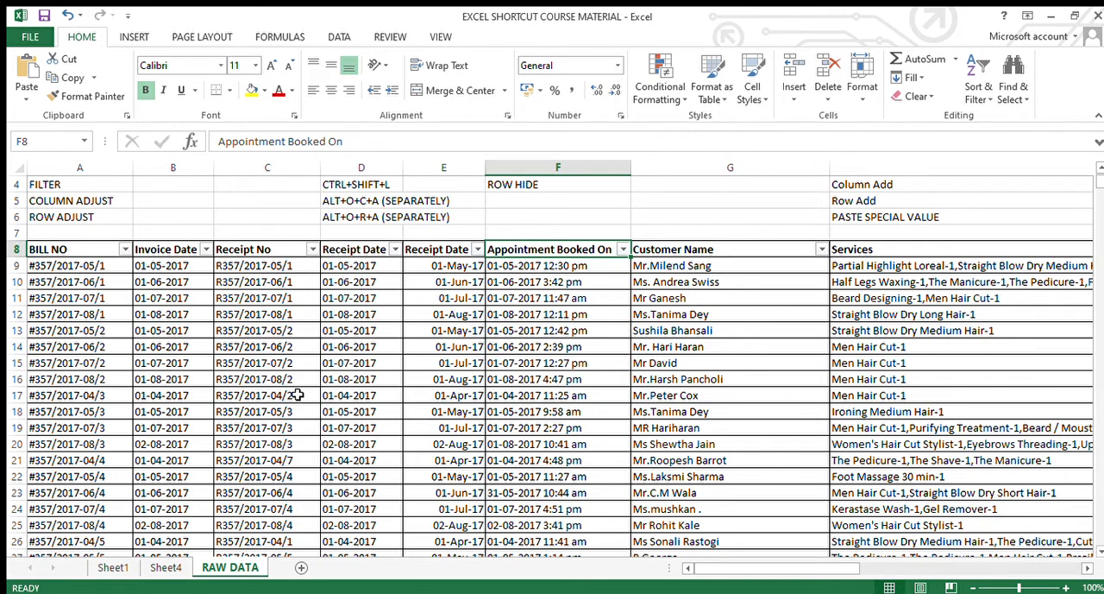
key(Down)
key(Left)
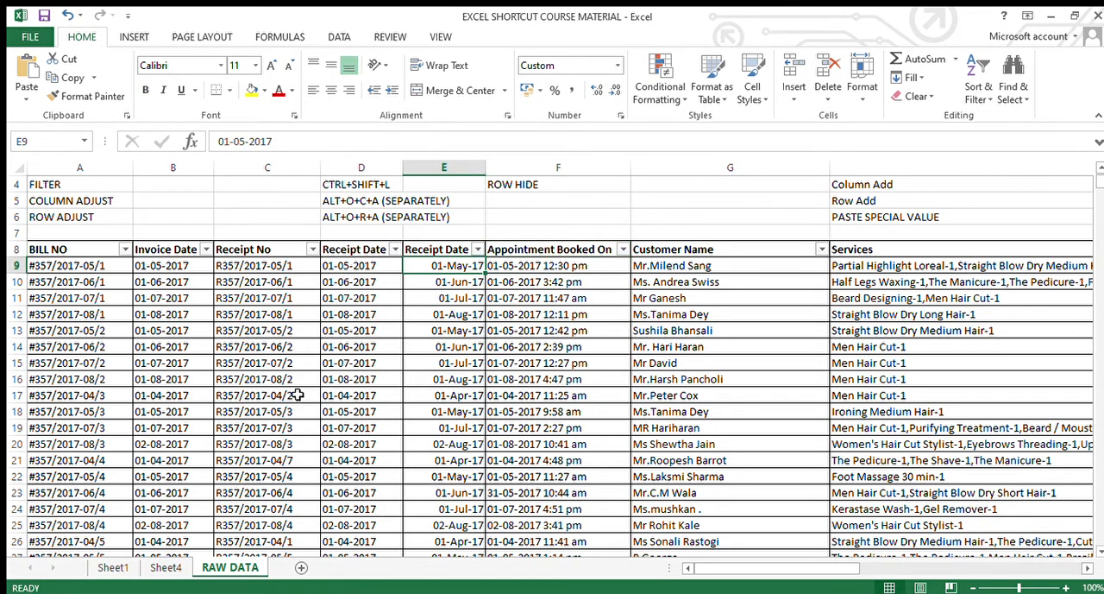
key(Down)
key(Down)
key(Down)
key(Down)
key(Down)
key(Down)
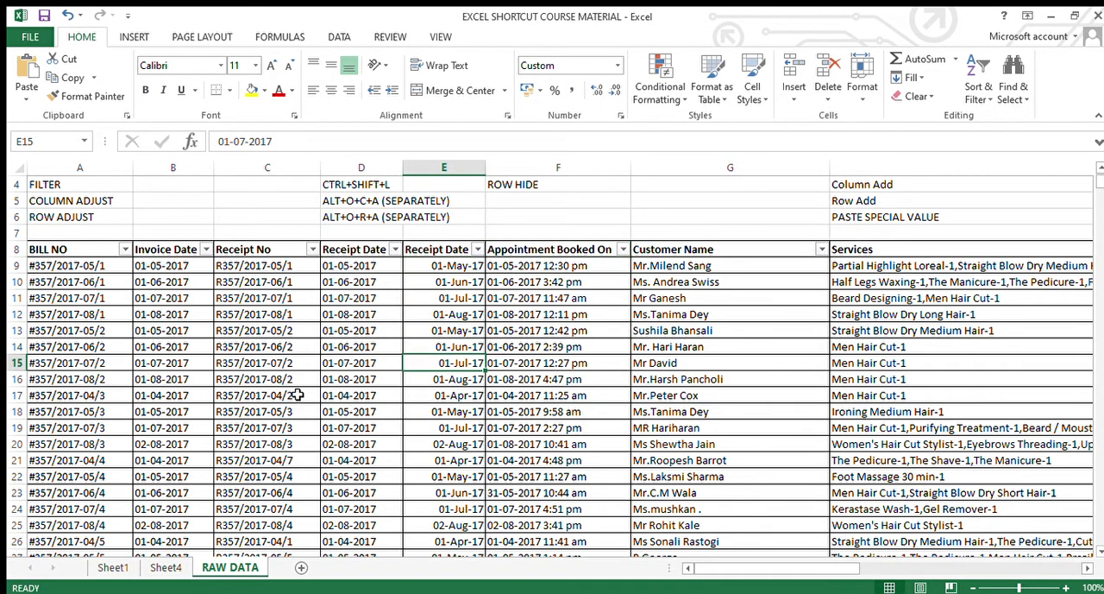
Compare the Receipt Date entries in column E with the Appointment Booked On entries, ending at the latter's header
key(Right)
key(Down)
key(Left)
key(Down)
key(Down)
key(Down)
key(Down)
key(Right)
key(Up)
key(Up)
key(Up)
key(Up)
key(Up)
key(Up)
key(Up)
key(Up)
key(Up)
key(Up)
key(Up)
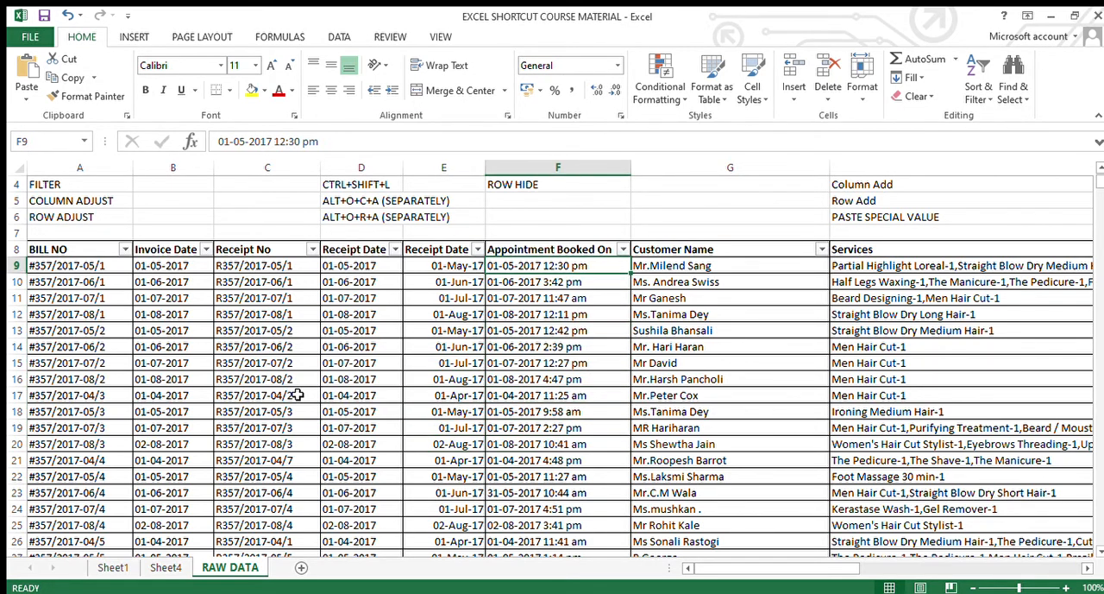
key(Up)
key(Up)
key(Up)
key(Up)
key(Up)
key(Up)
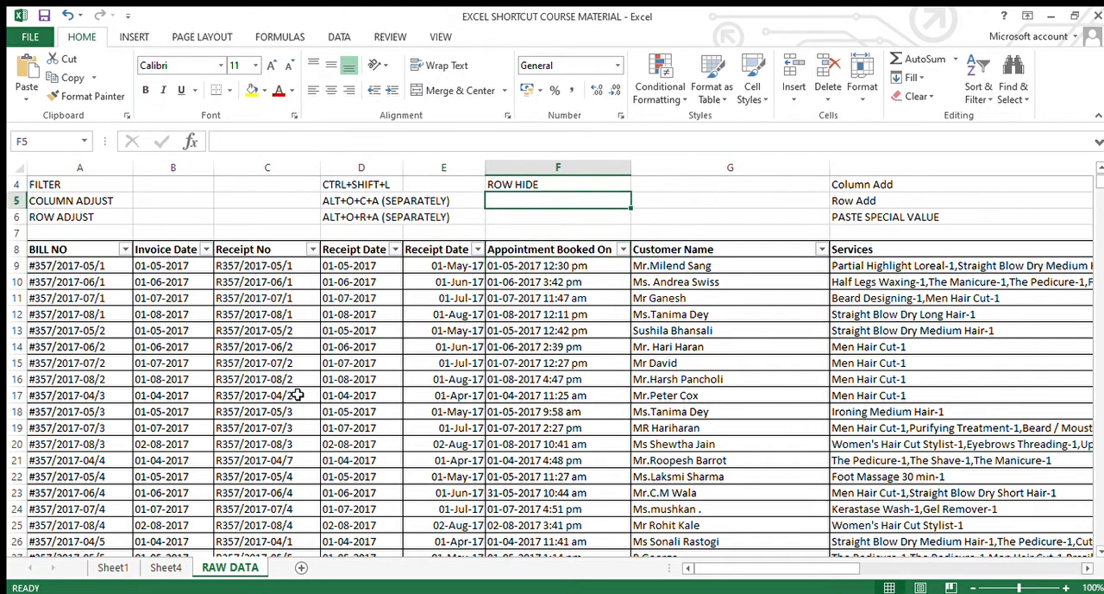
key(Down)
key(Down)
key(Down)
key(Down)
key(Down)
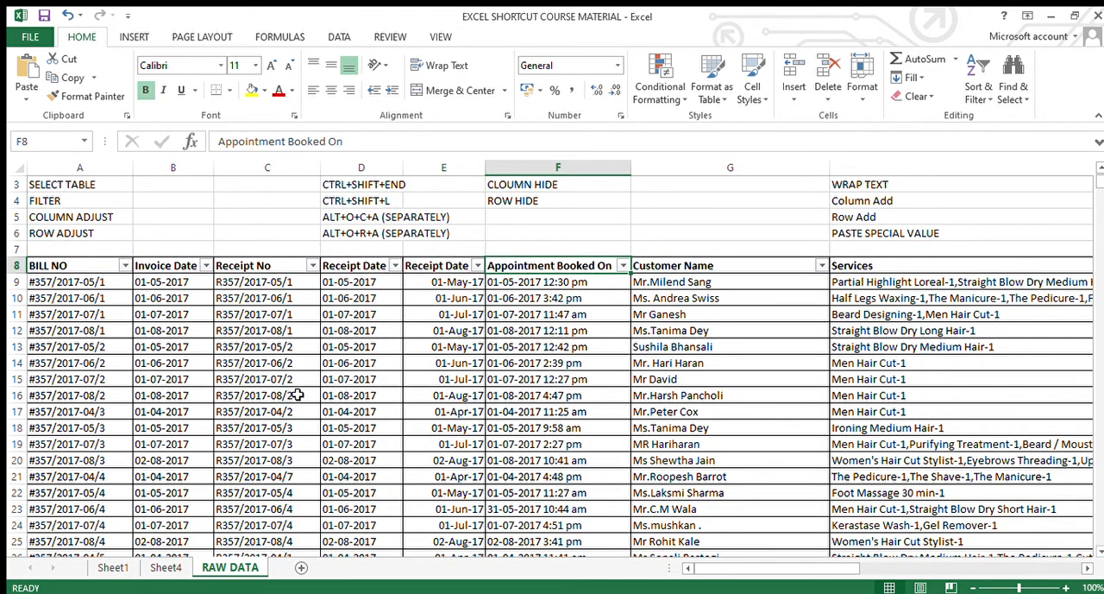